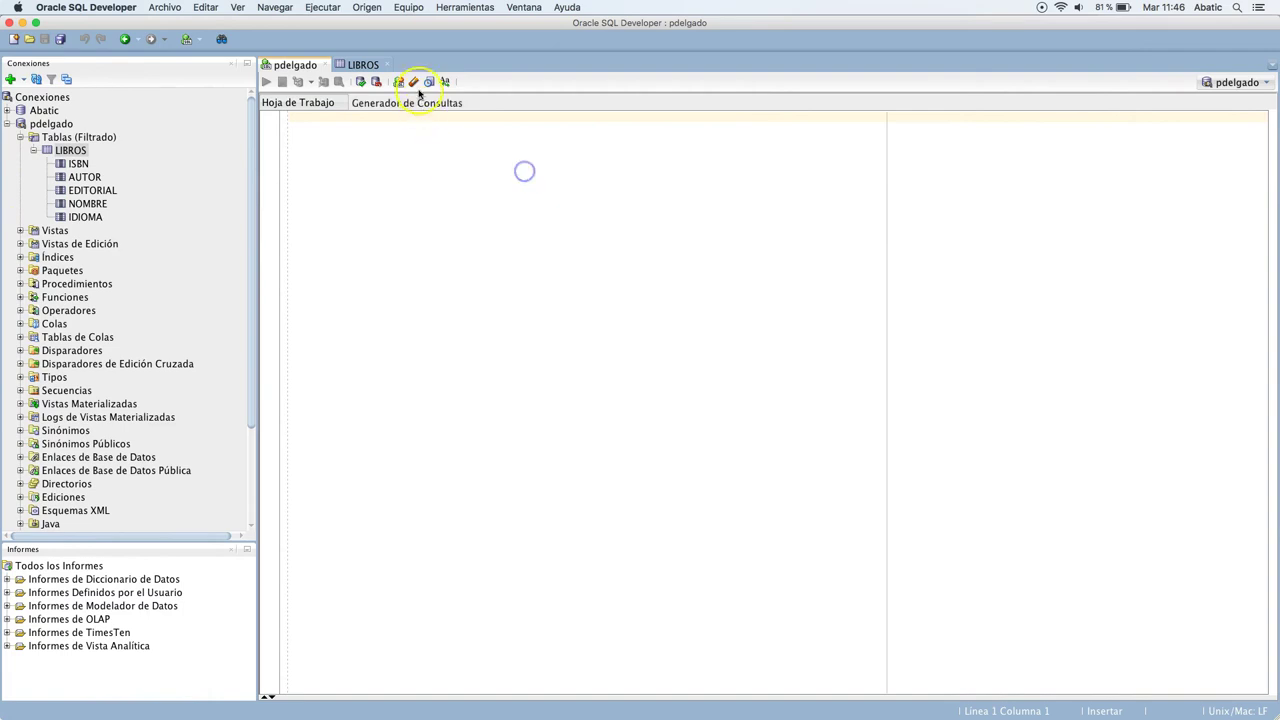
# - Write an UPDATE statement on LIBROS that sets IDIOMA to 'Ingles' where IDIOMA is 'Español'
pyautogui.click(363, 64)
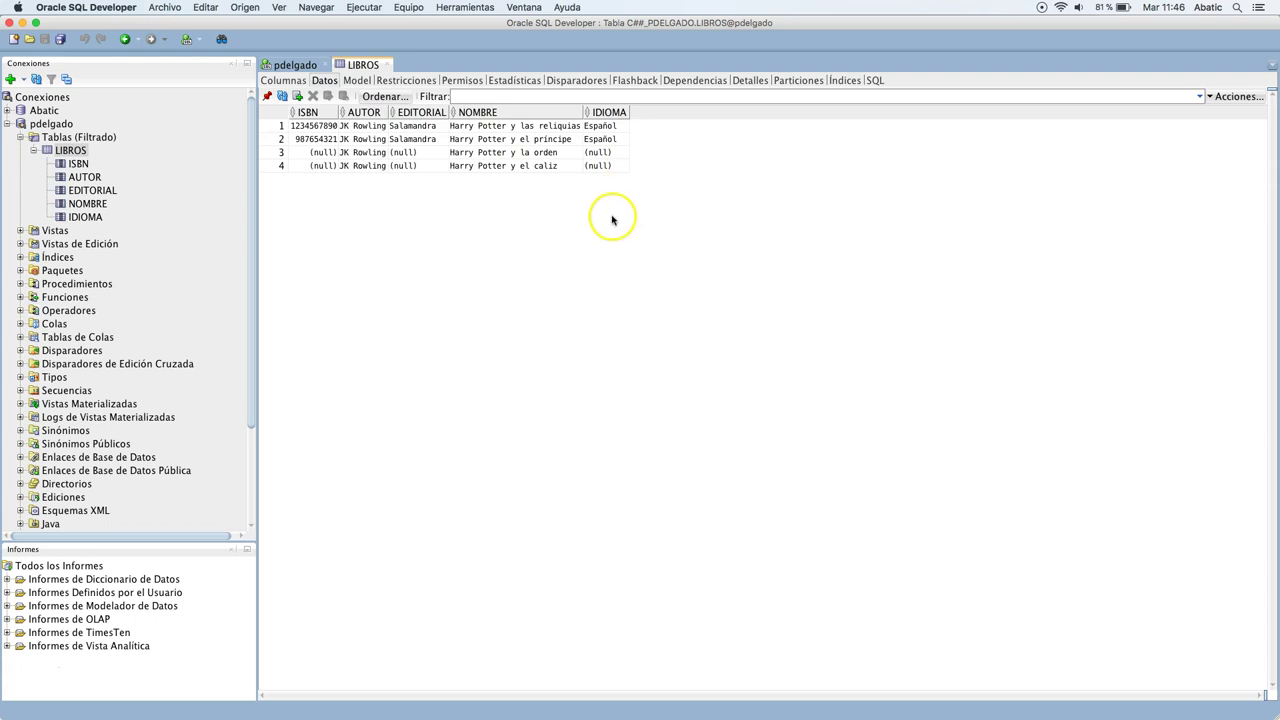
pyautogui.click(297, 64)
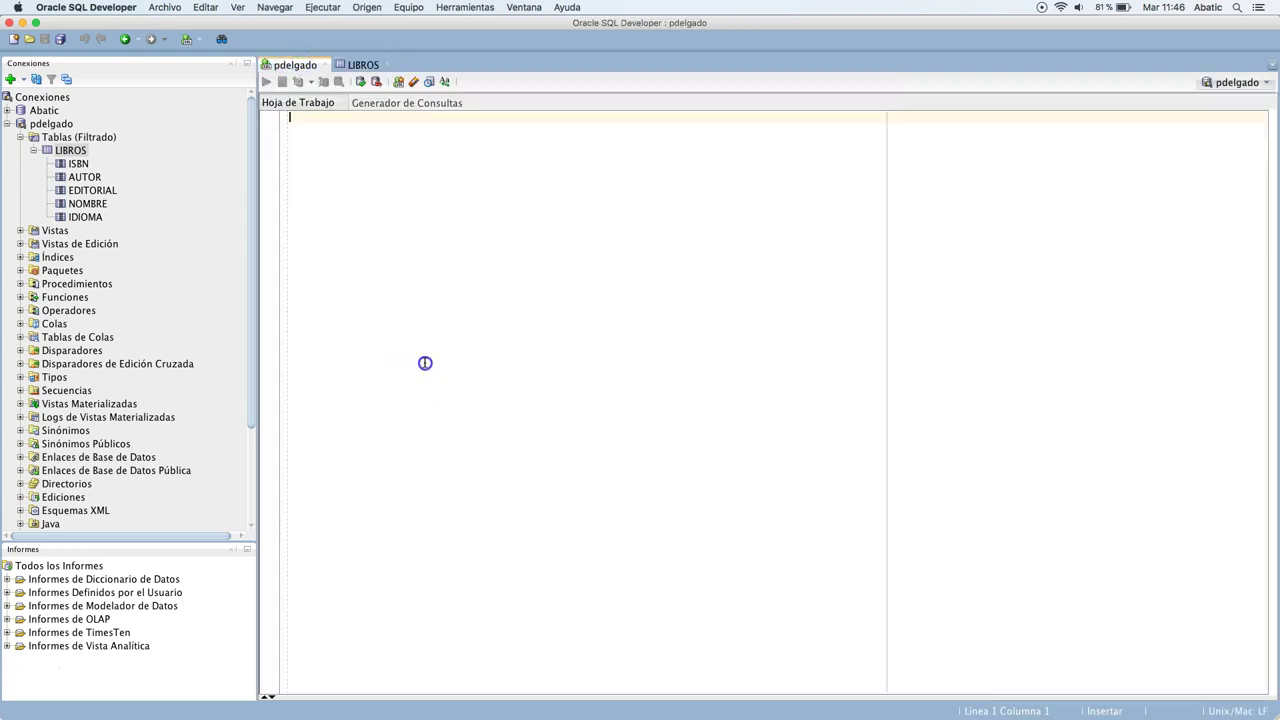
pyautogui.write('uPDATE LIBROS SET IDIOMA=')
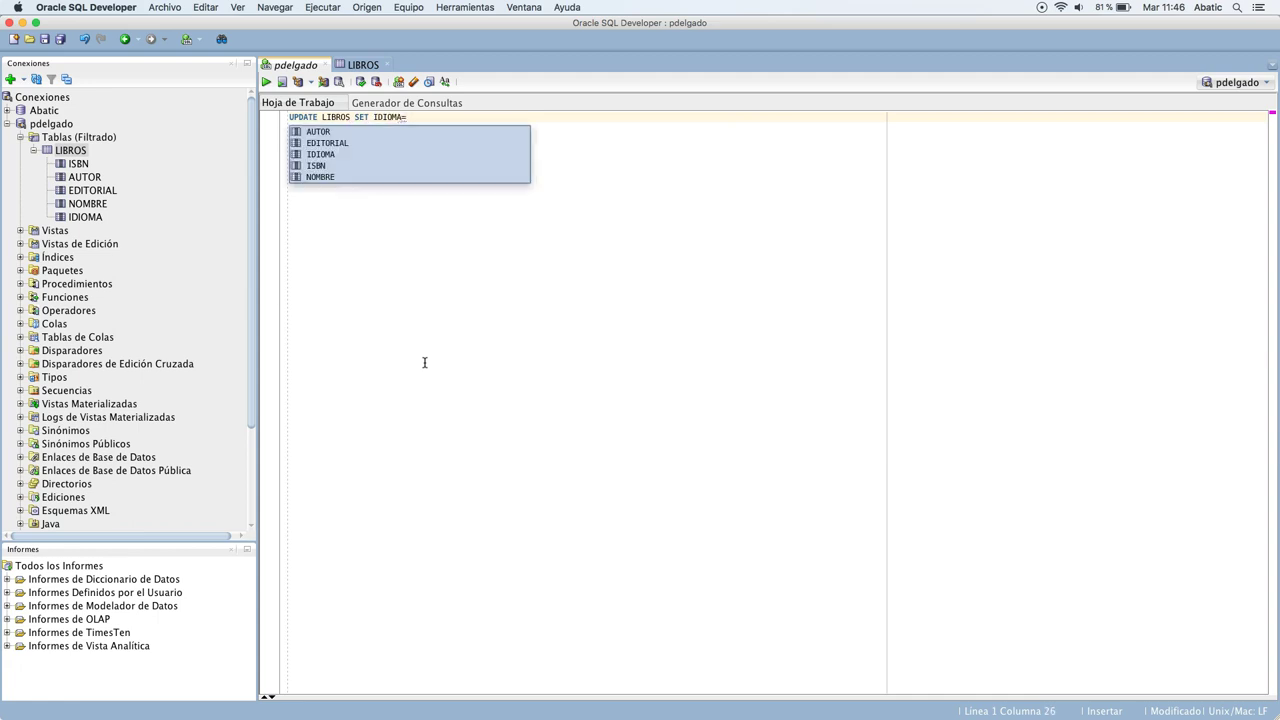
pyautogui.write("'Ingles")
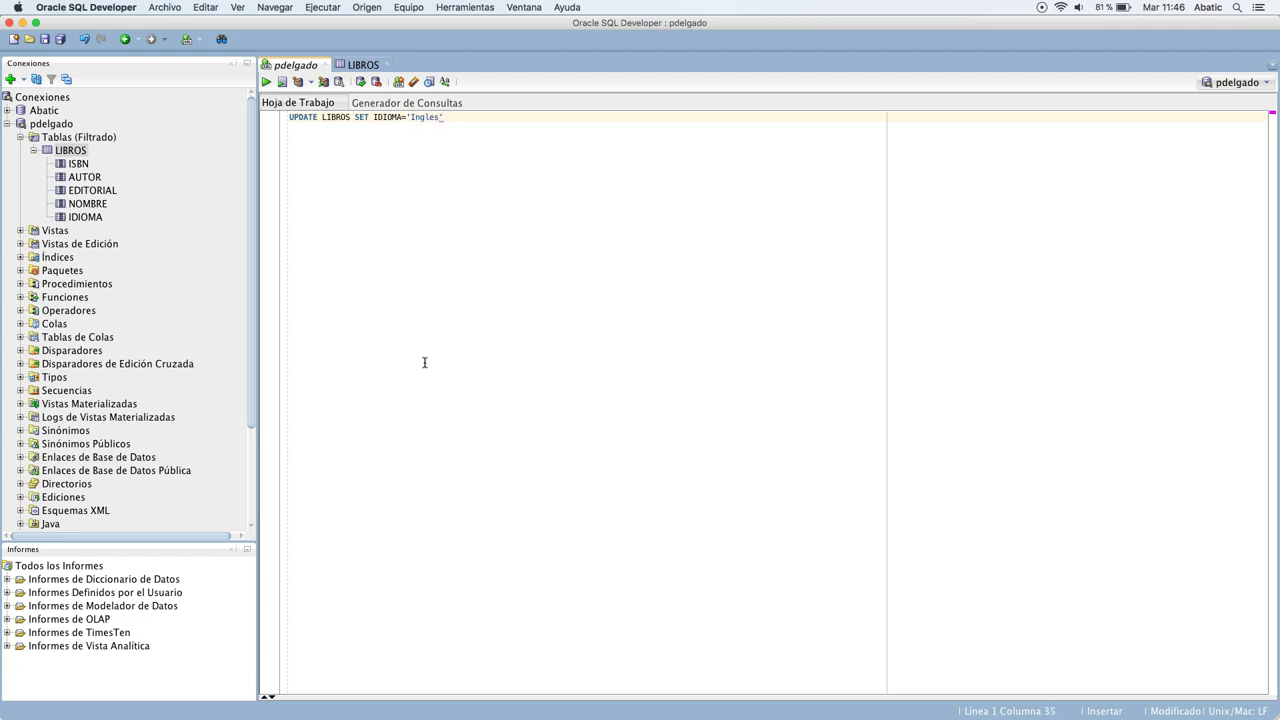
pyautogui.press('BackSpace')
pyautogui.press('BackSpace')
pyautogui.press('BackSpace')
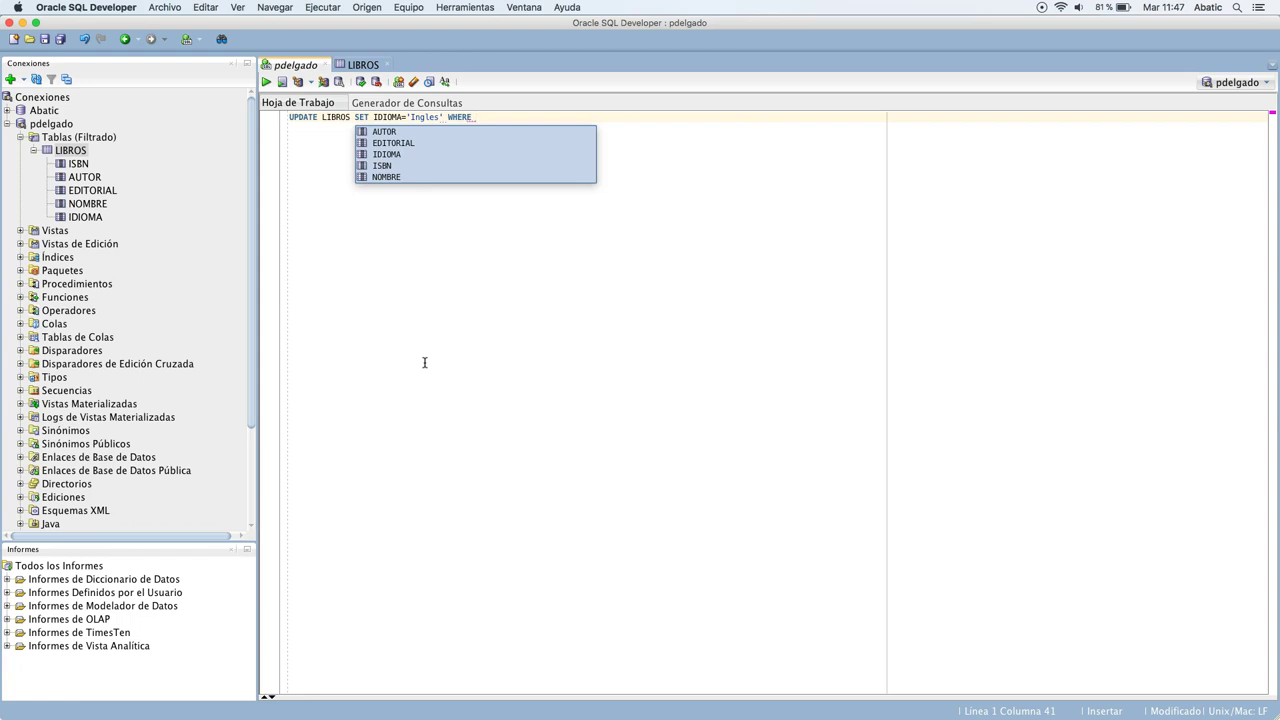
pyautogui.write('i')
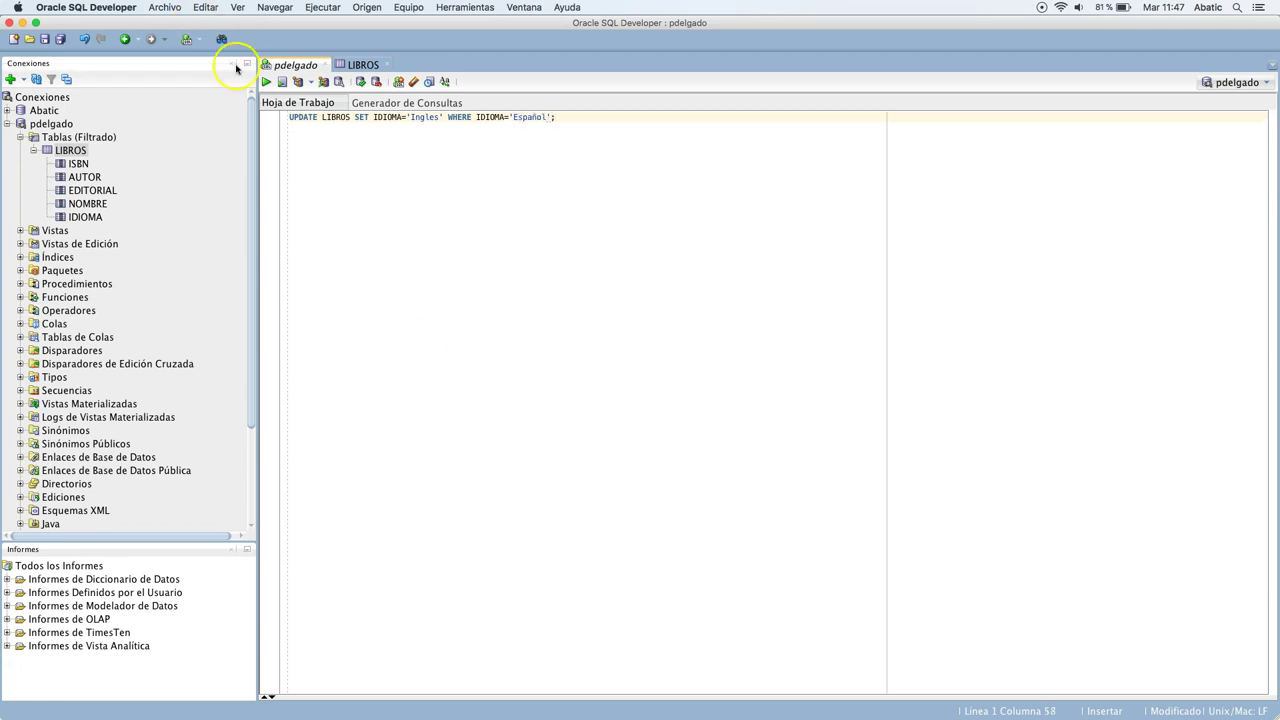
# - Run the update as a script and refresh the LIBROS table data to check the IDIOMA column
pyautogui.click(345, 64)
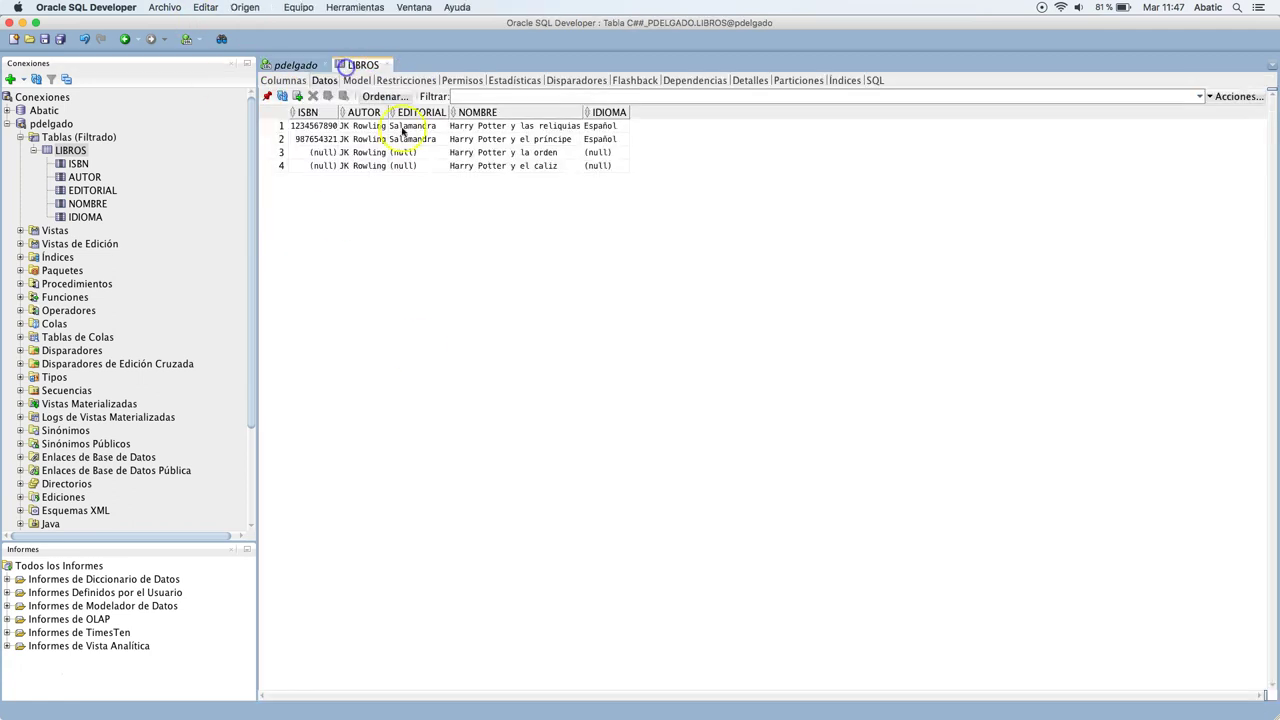
pyautogui.click(290, 64)
pyautogui.click(282, 81)
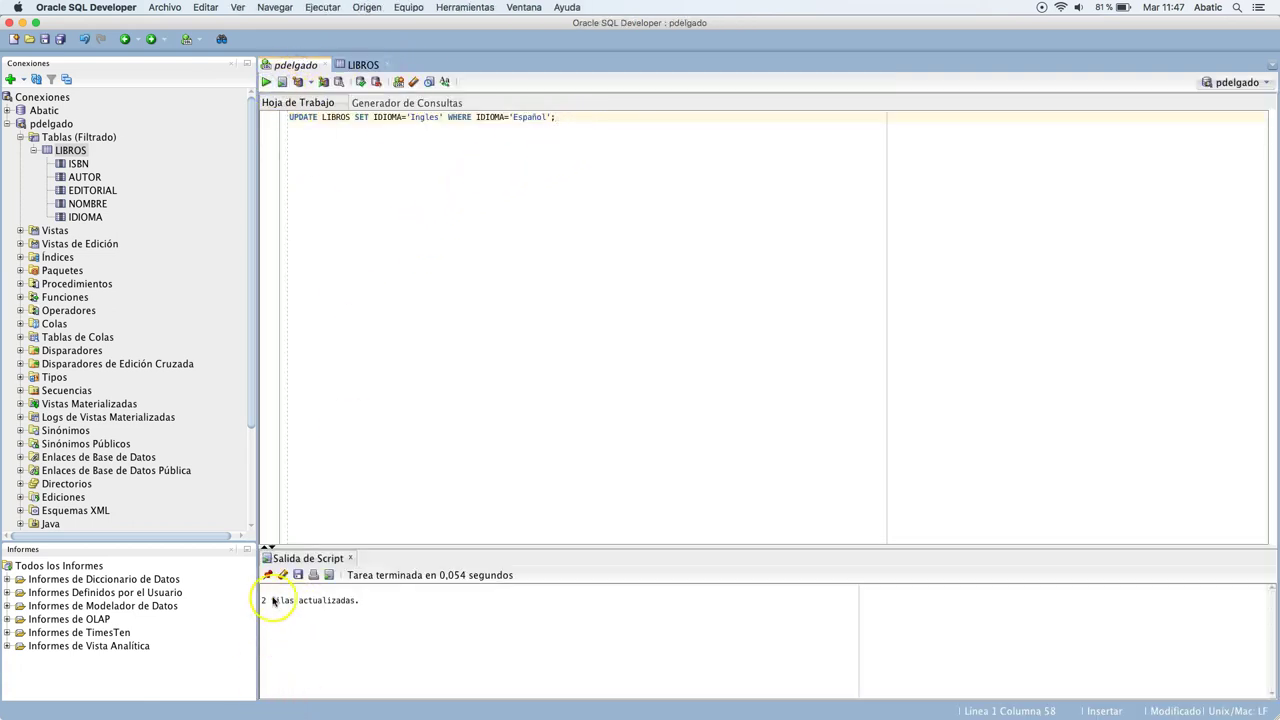
pyautogui.click(363, 64)
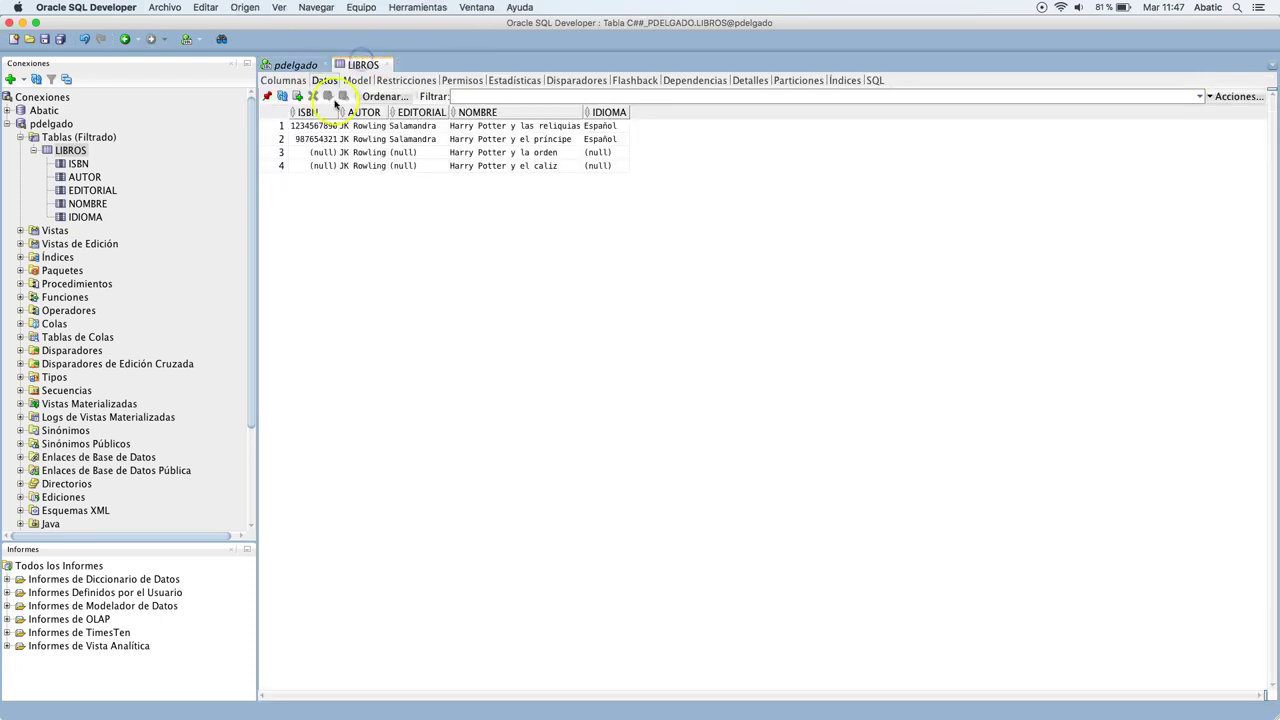
pyautogui.click(283, 96)
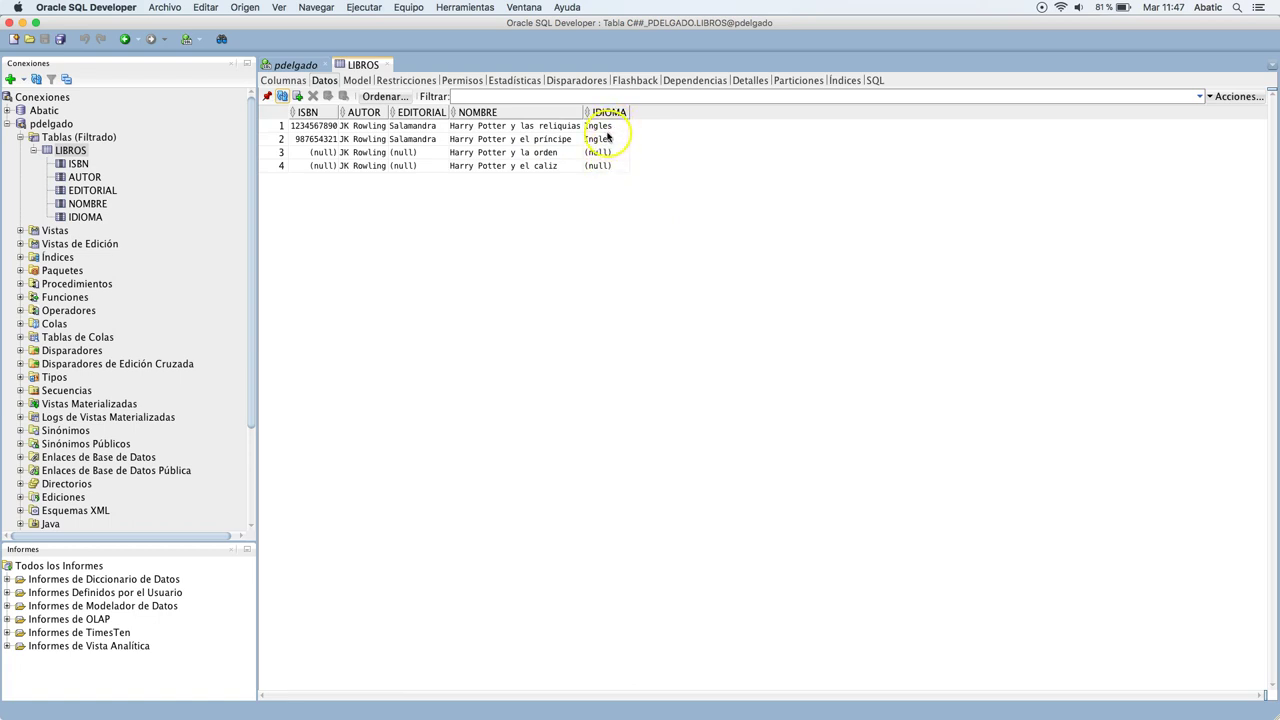
# - Delete the WHERE condition from the UPDATE statement and run it on every row of LIBROS
pyautogui.click(295, 65)
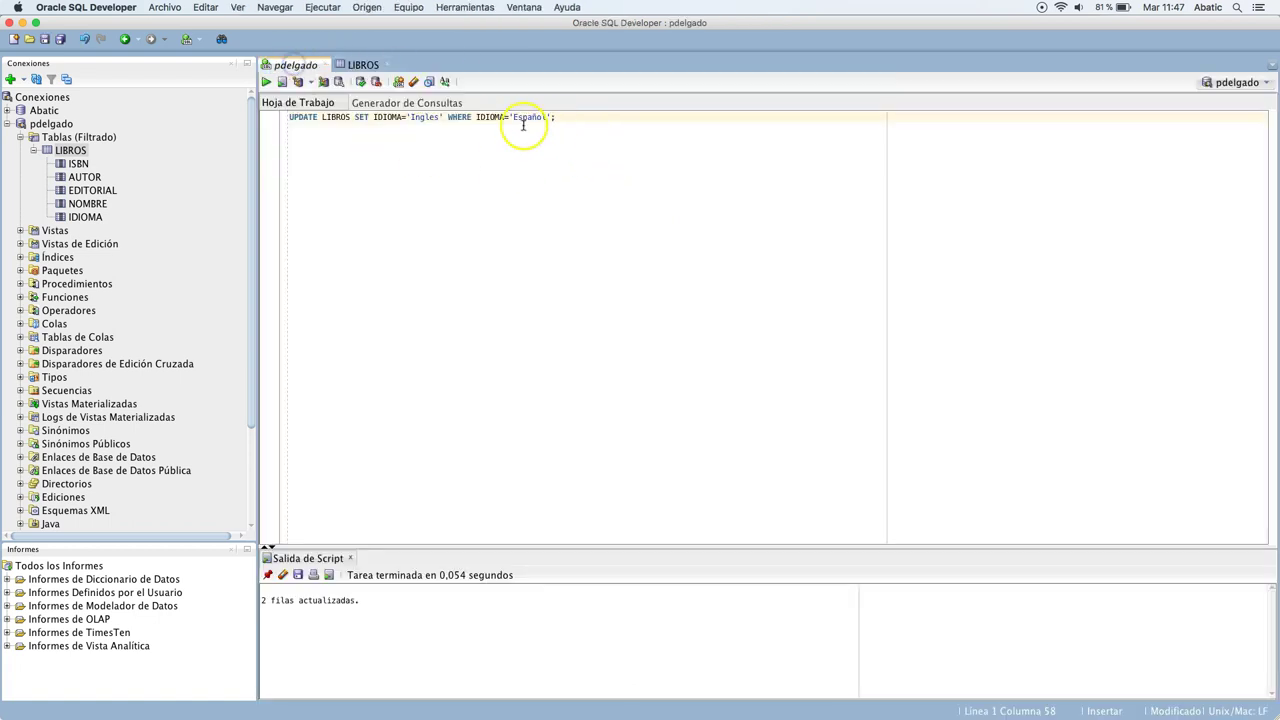
pyautogui.click(363, 65)
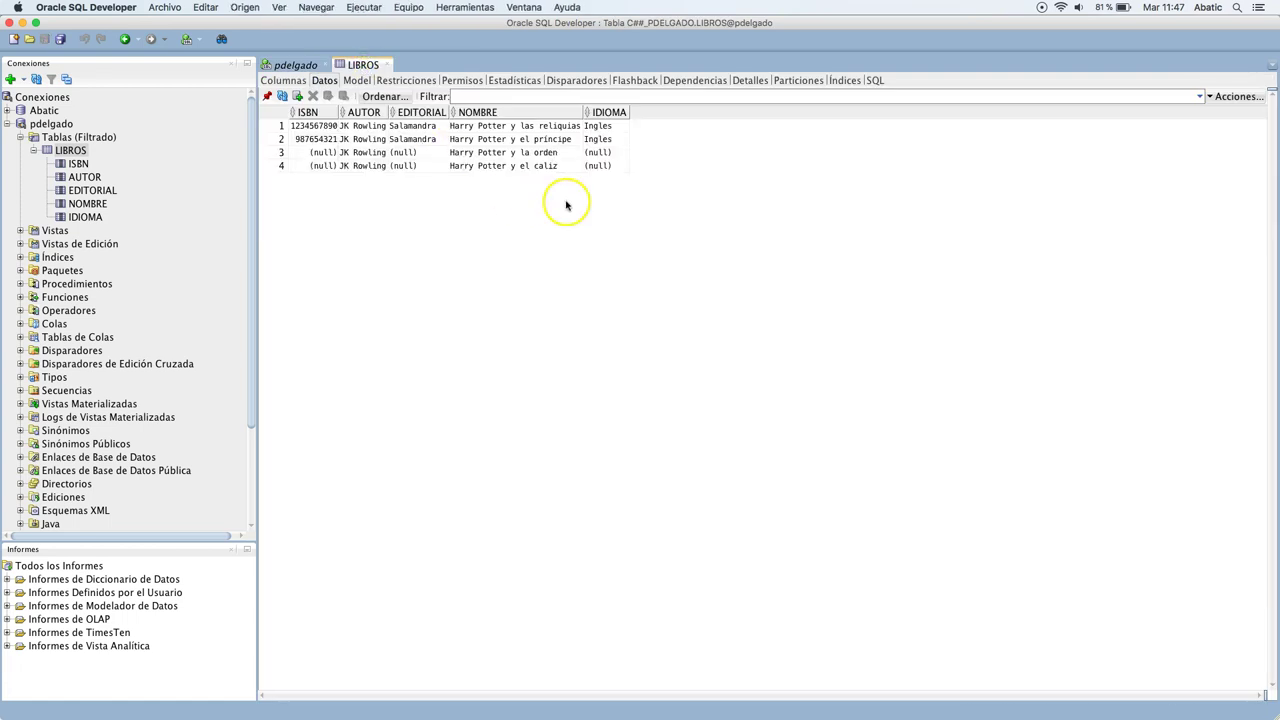
pyautogui.click(296, 65)
pyautogui.moveTo(451, 117); pyautogui.dragTo(548, 119)
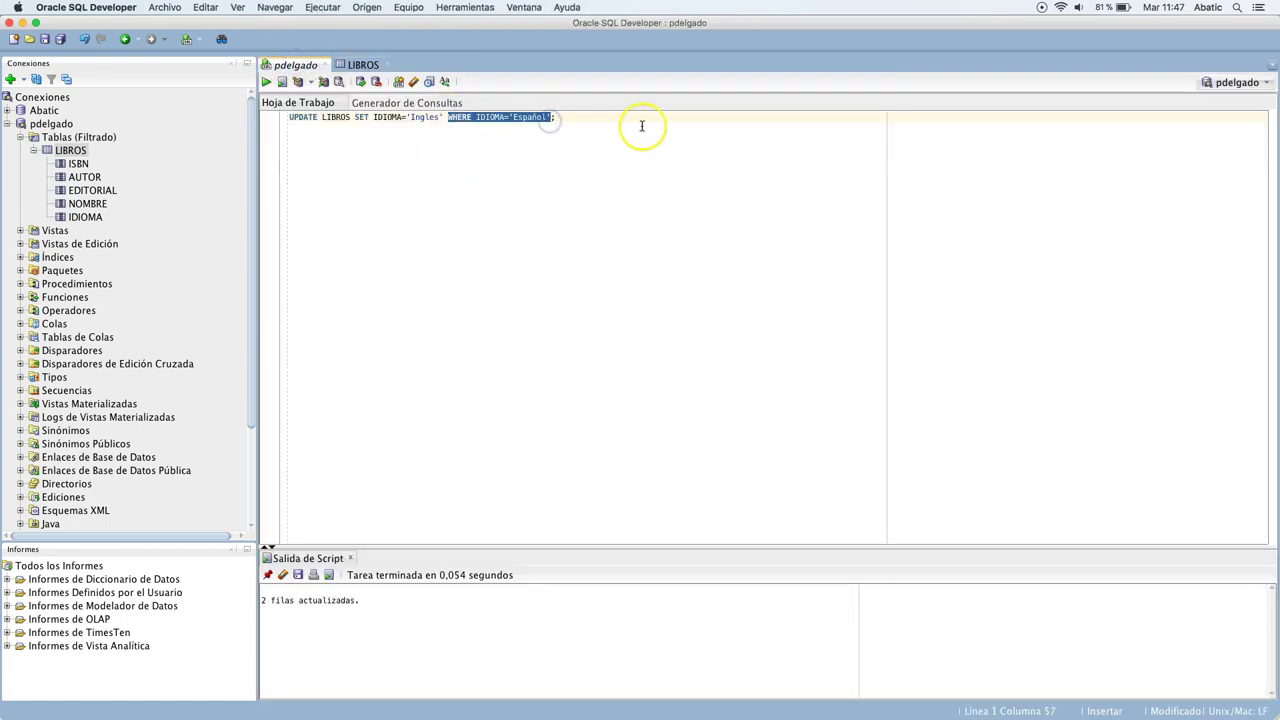
pyautogui.press('BackSpace')
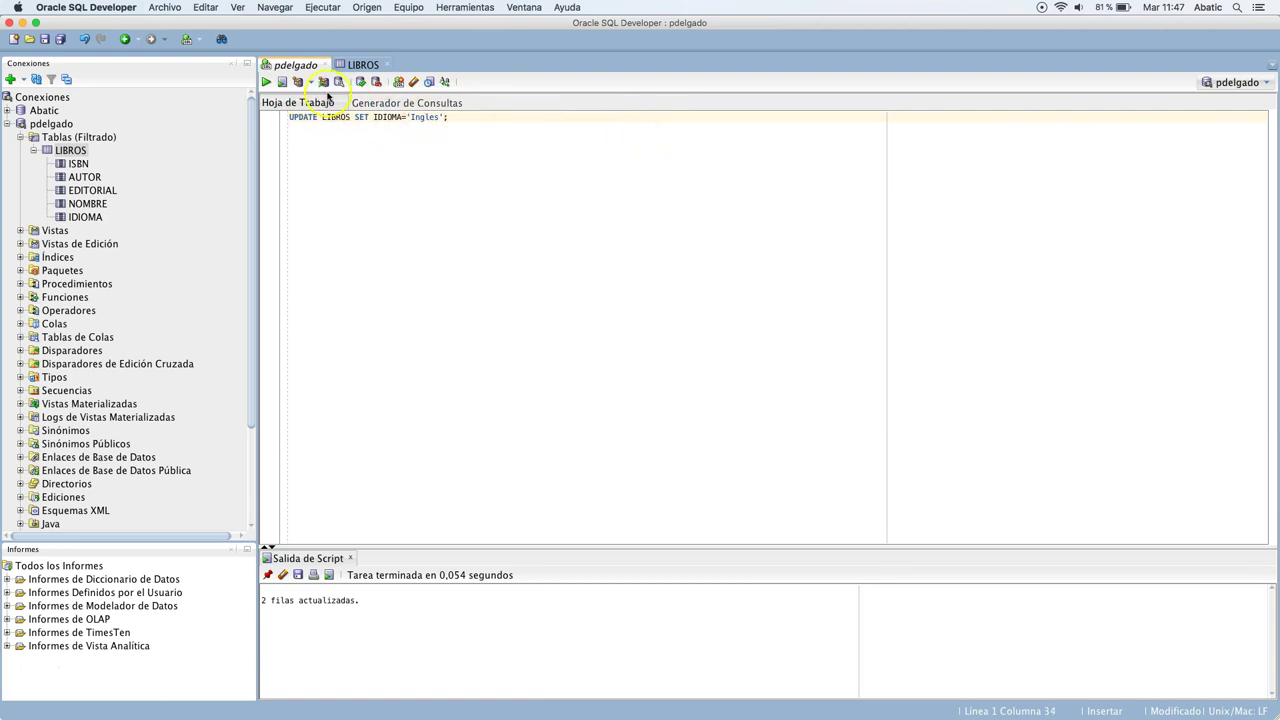
pyautogui.click(283, 83)
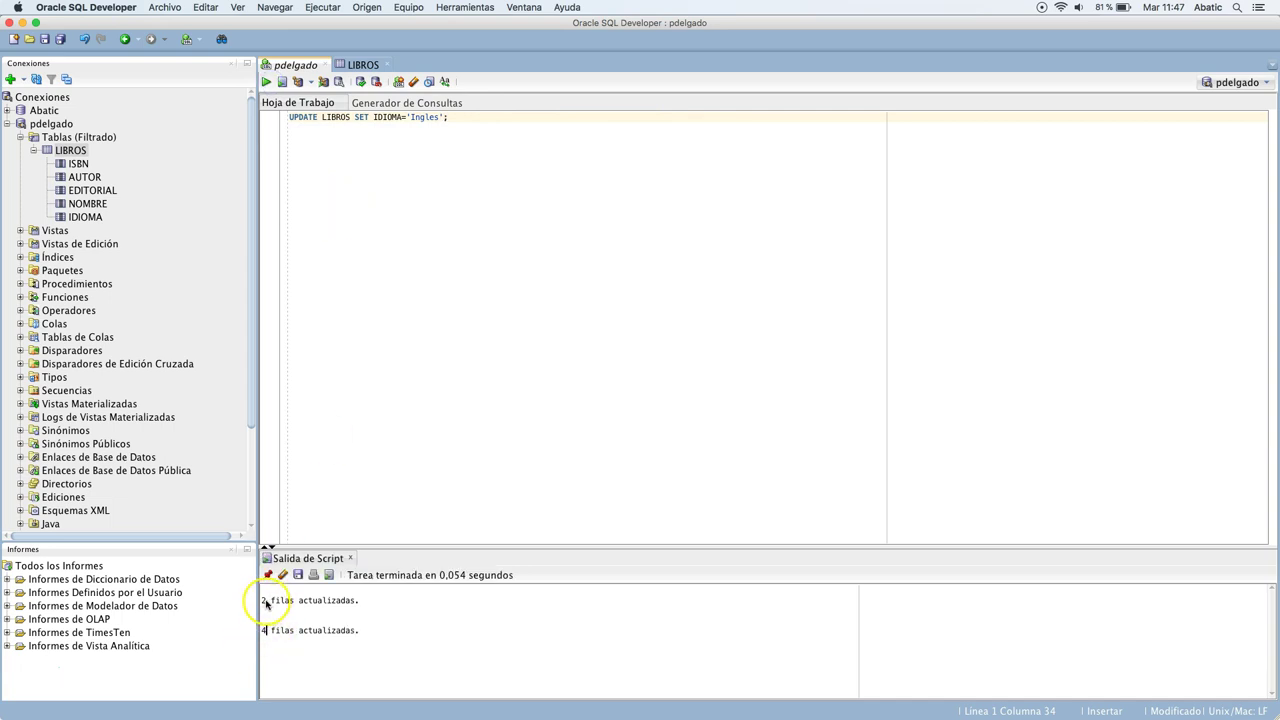
# - Refresh the LIBROS data and compare its IDIOMA values with the UPDATE statement that has no condition
pyautogui.click(360, 64)
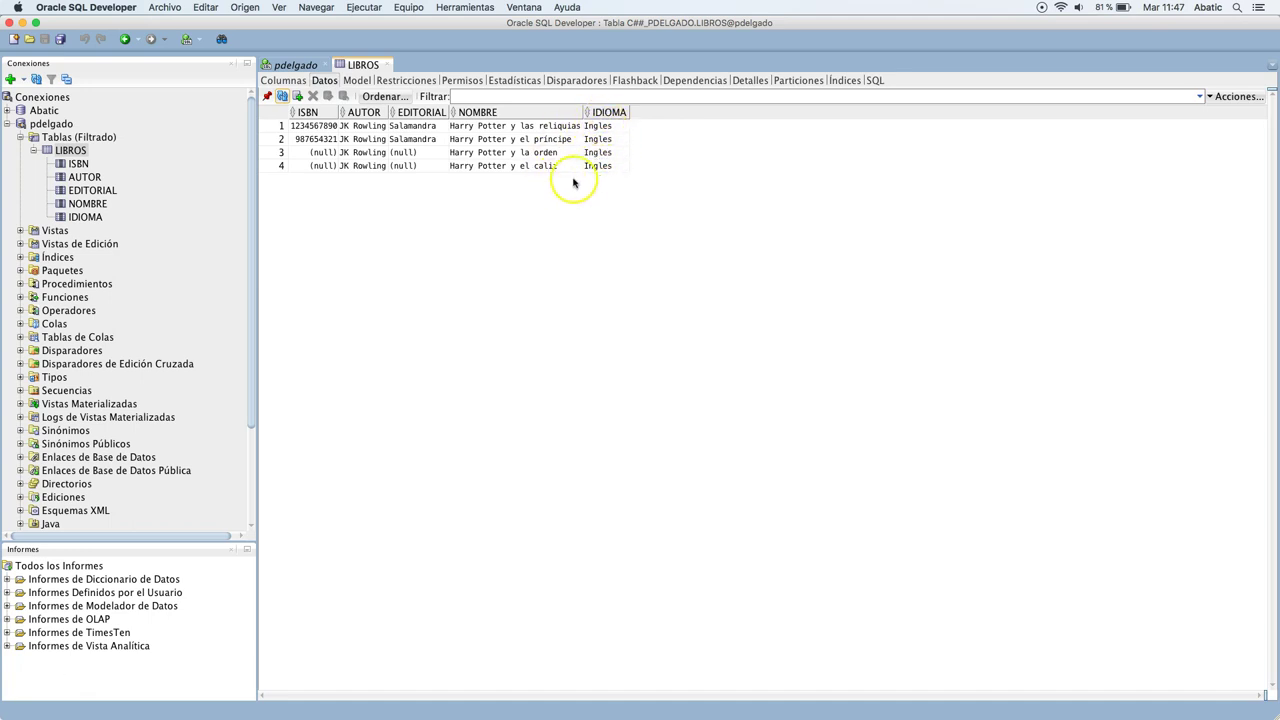
pyautogui.click(295, 65)
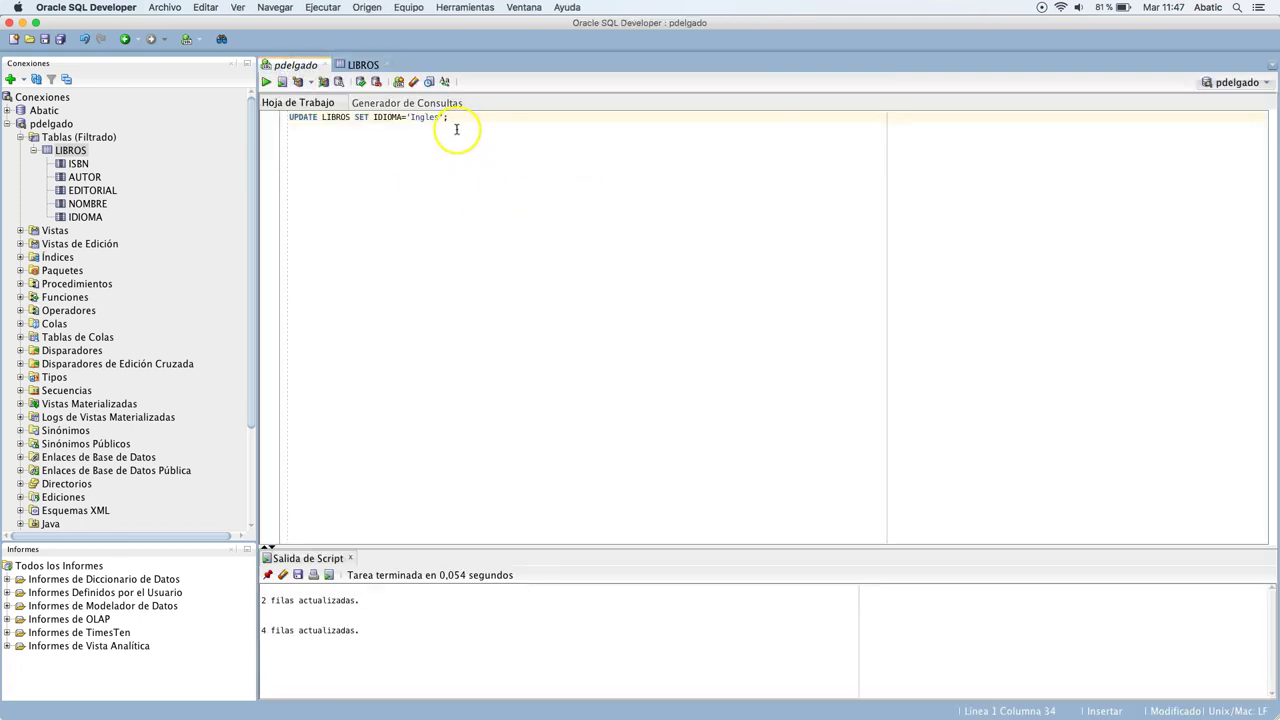
pyautogui.click(360, 64)
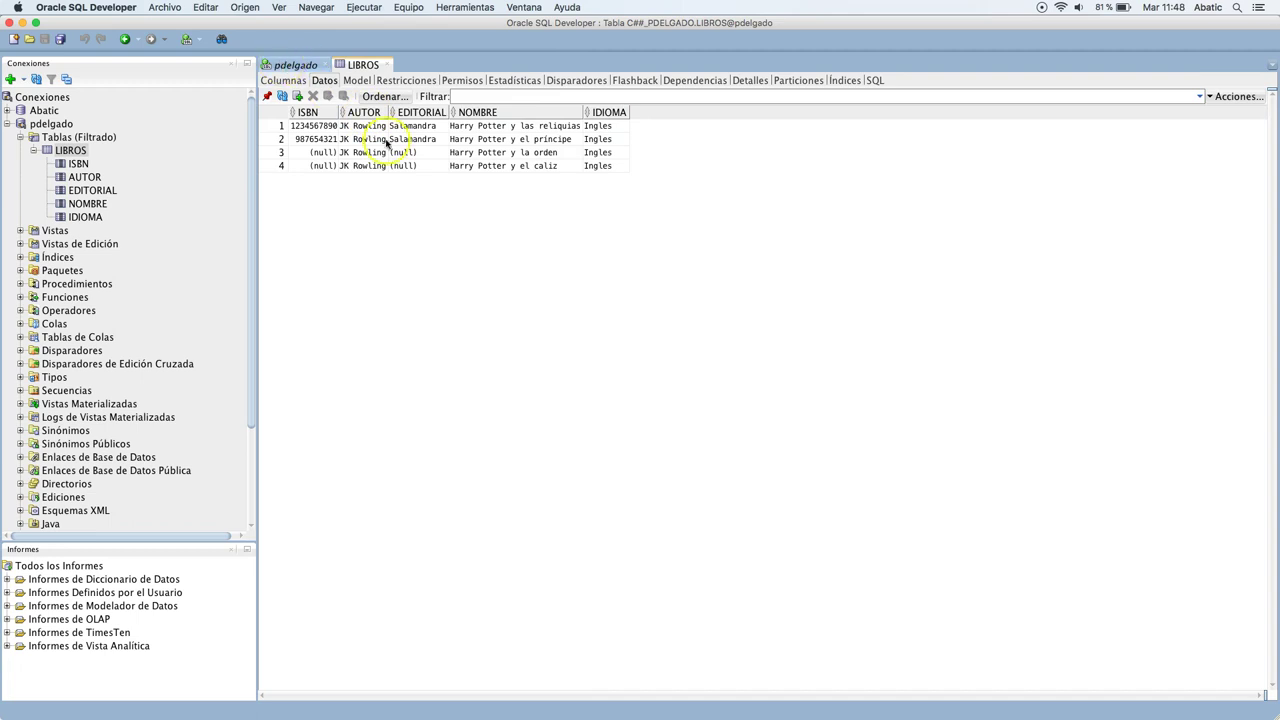
pyautogui.click(305, 65)
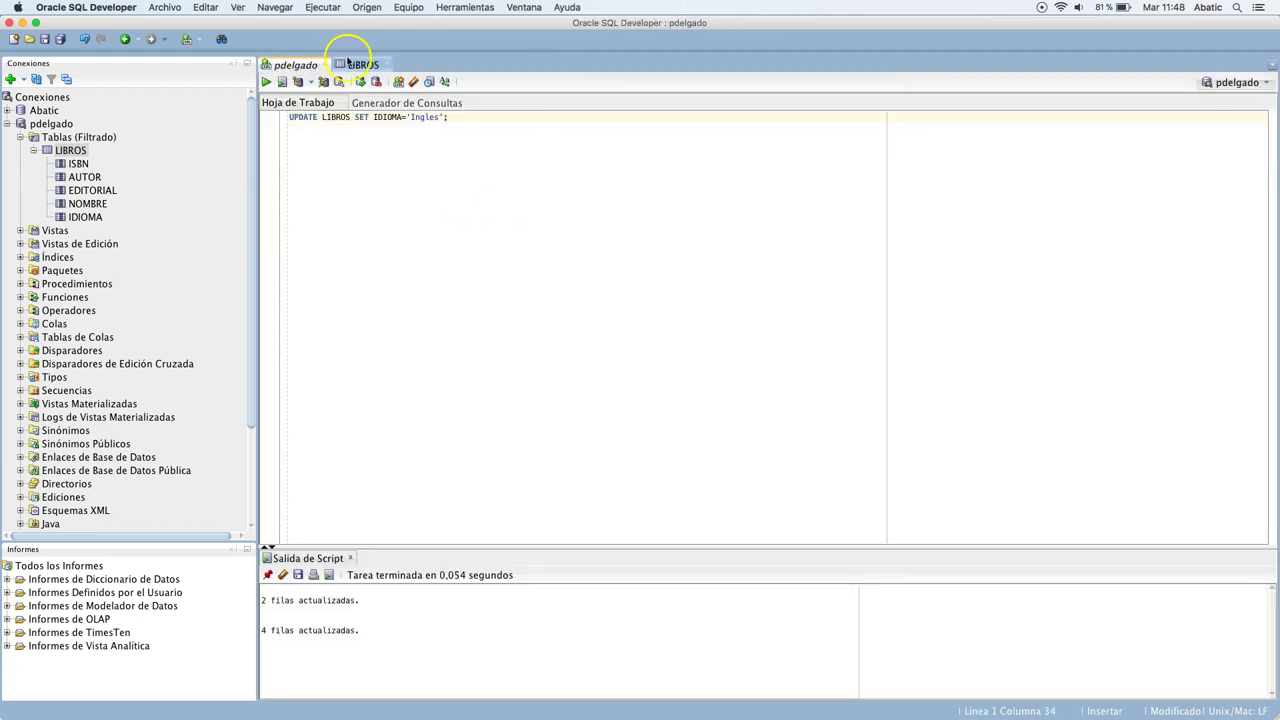
pyautogui.click(349, 65)
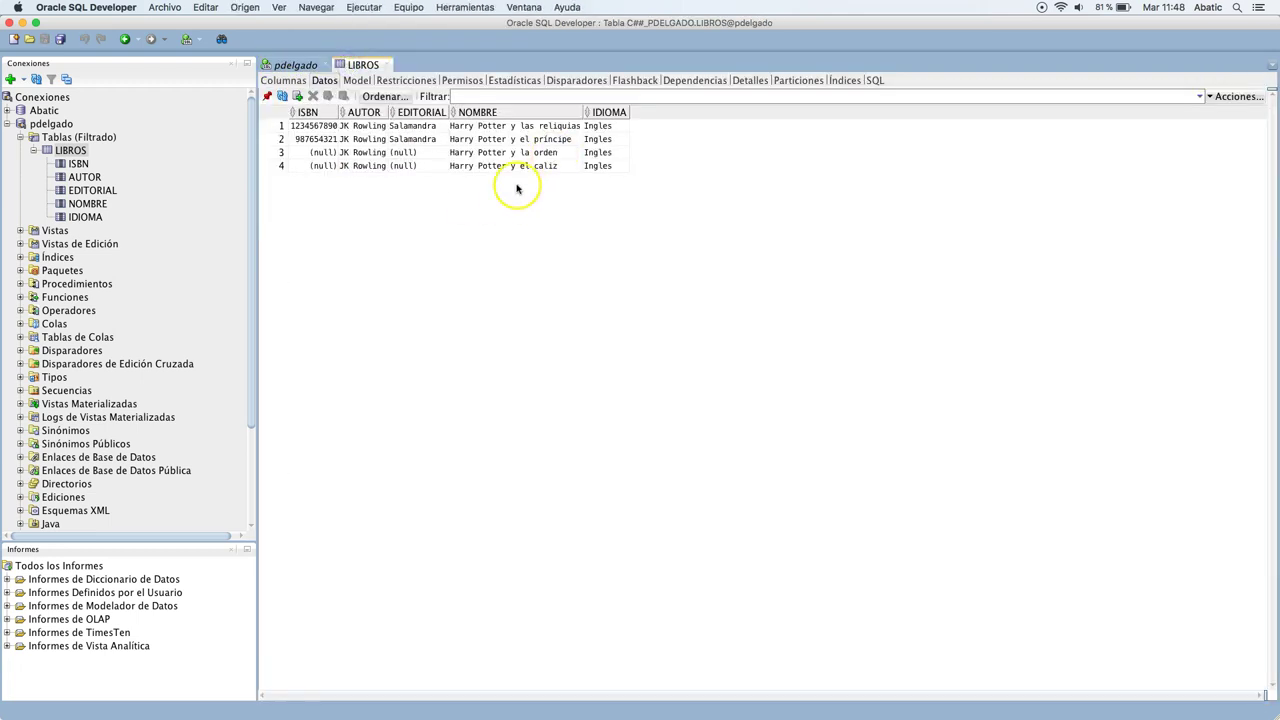
pyautogui.click(303, 65)
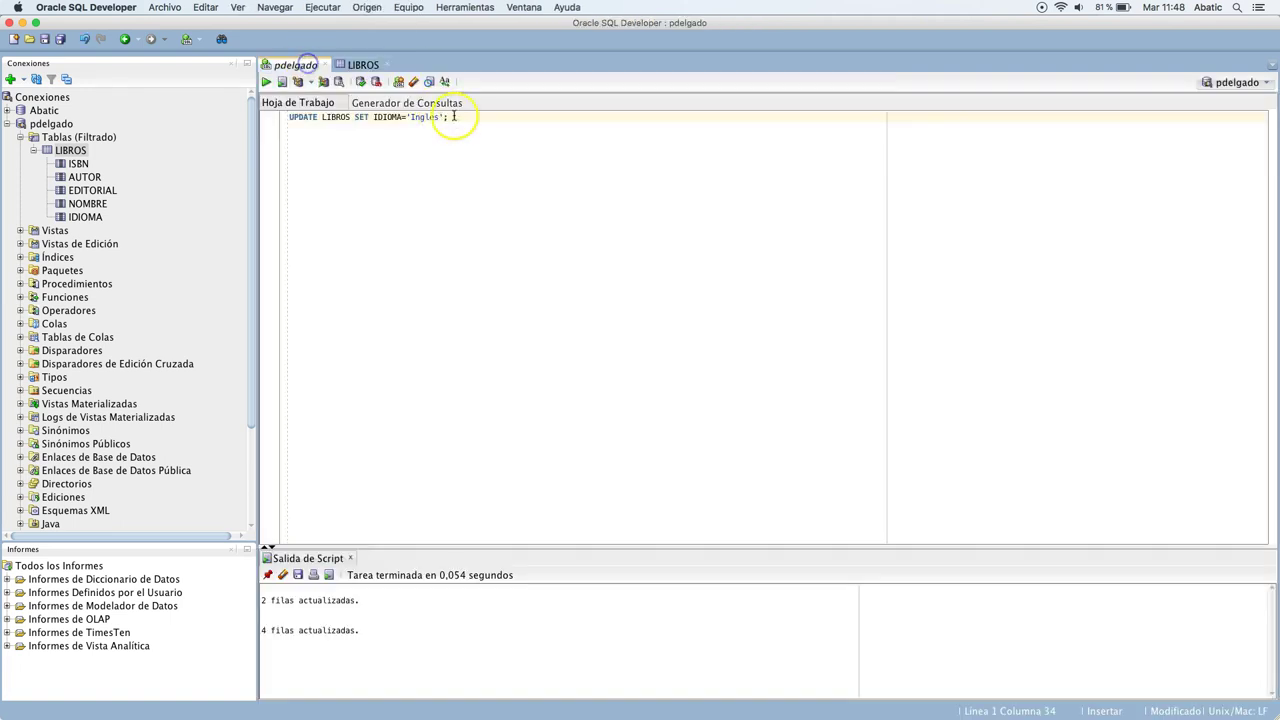
pyautogui.click(367, 70)
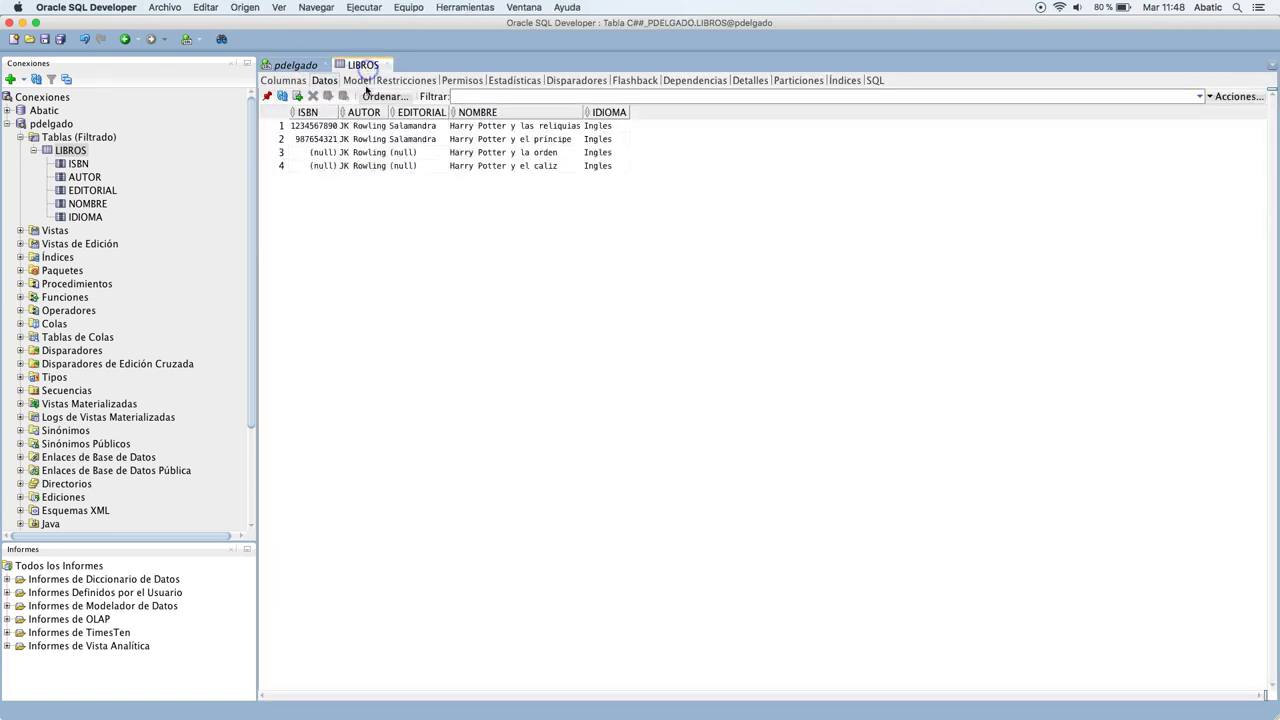
pyautogui.click(512, 219)
pyautogui.click(505, 216)
# - Run the unconditional update with IDIOMA set to 'Latin' and refresh the LIBROS data
pyautogui.click(303, 66)
pyautogui.click(436, 127)
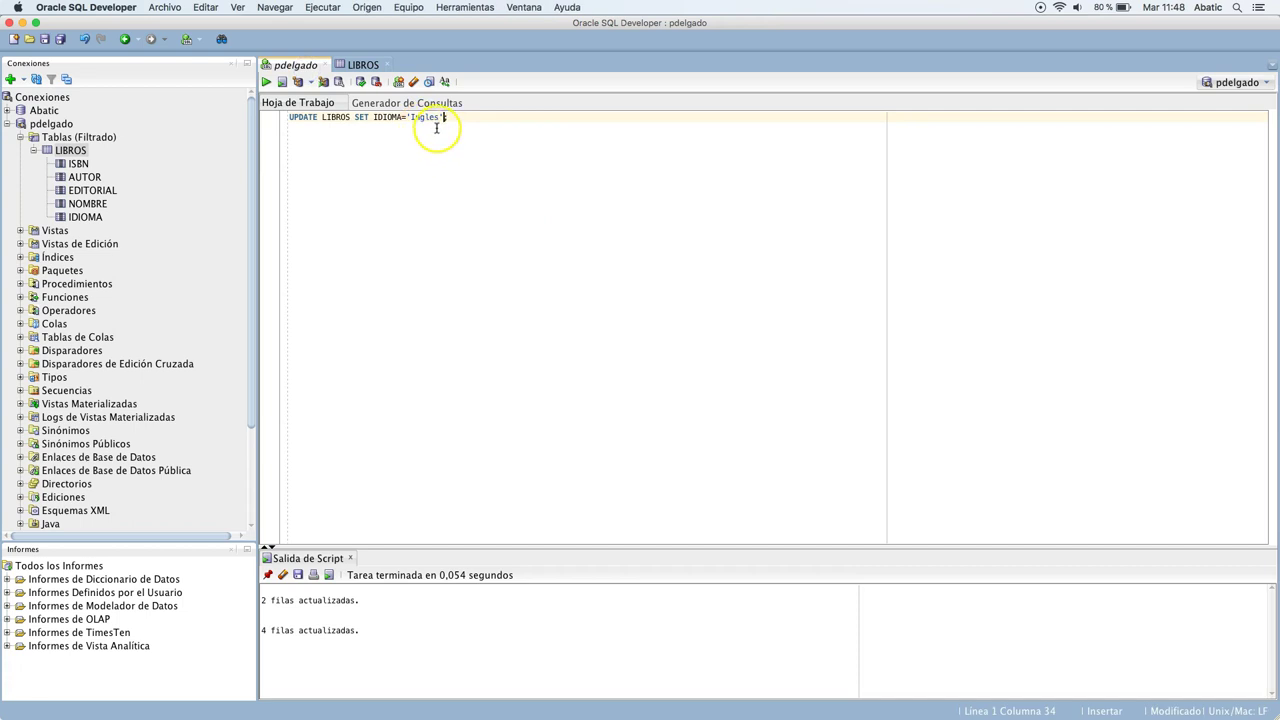
pyautogui.moveTo(436, 127); pyautogui.dragTo(413, 118)
pyautogui.click(266, 82)
pyautogui.click(538, 357)
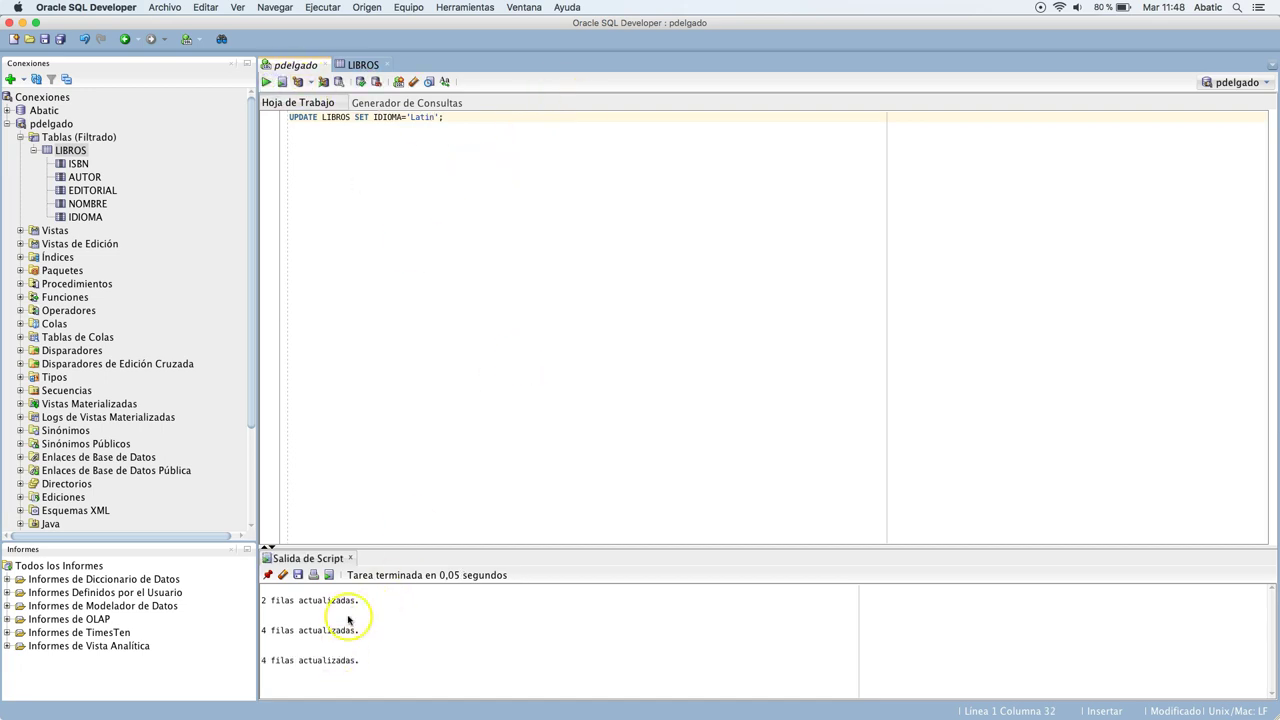
pyautogui.click(355, 65)
pyautogui.click(282, 96)
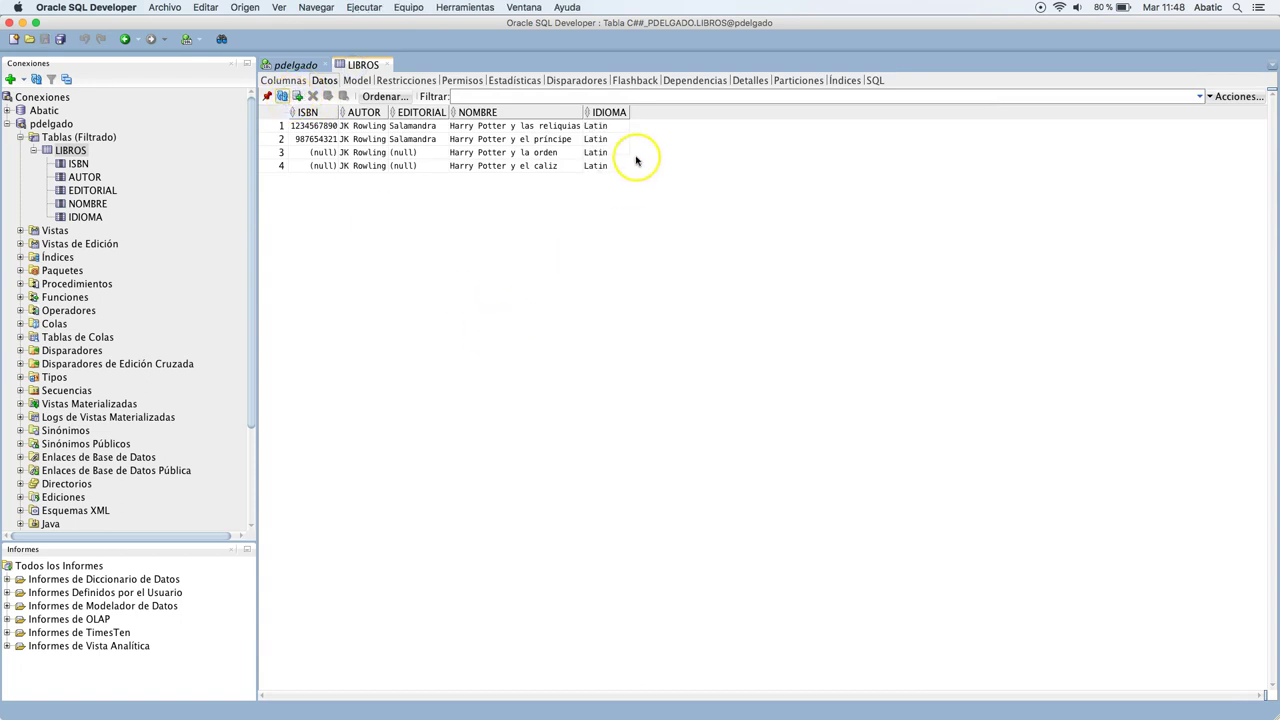
# - Add the condition WHERE IDIOMA='Ingles' to the UPDATE statement and run it
pyautogui.click(296, 65)
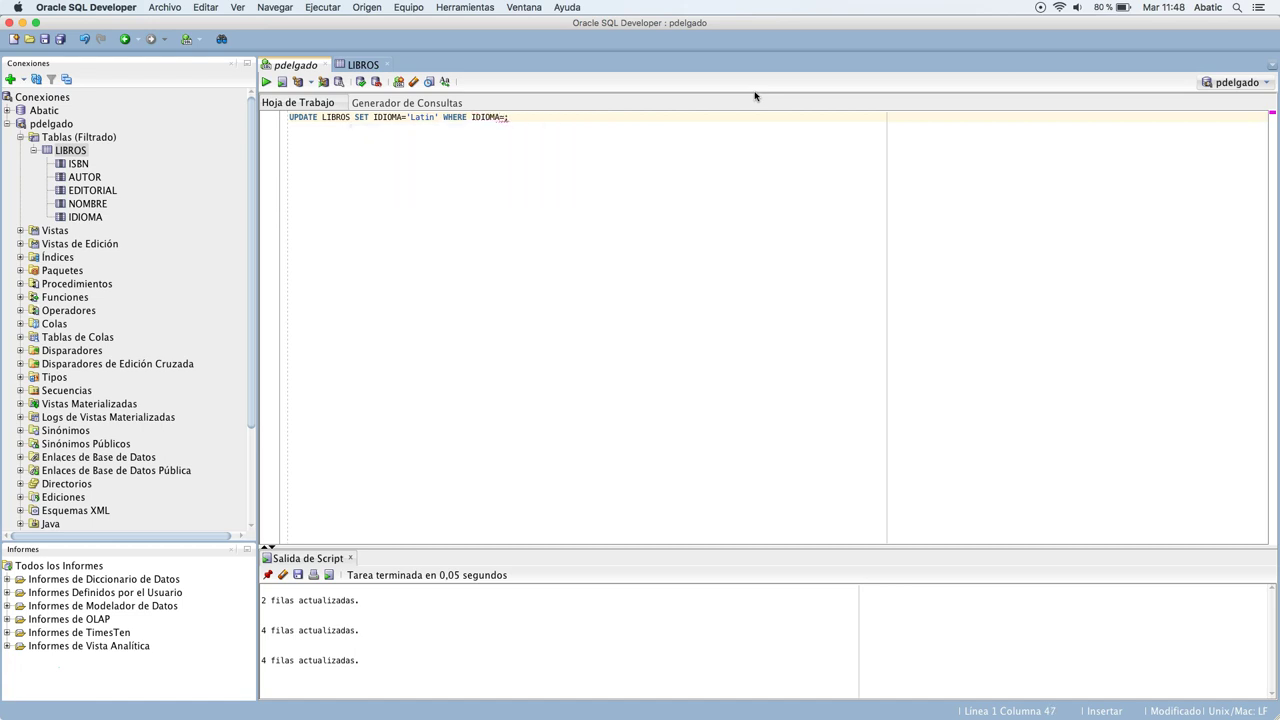
pyautogui.write("'")
pyautogui.write(';')
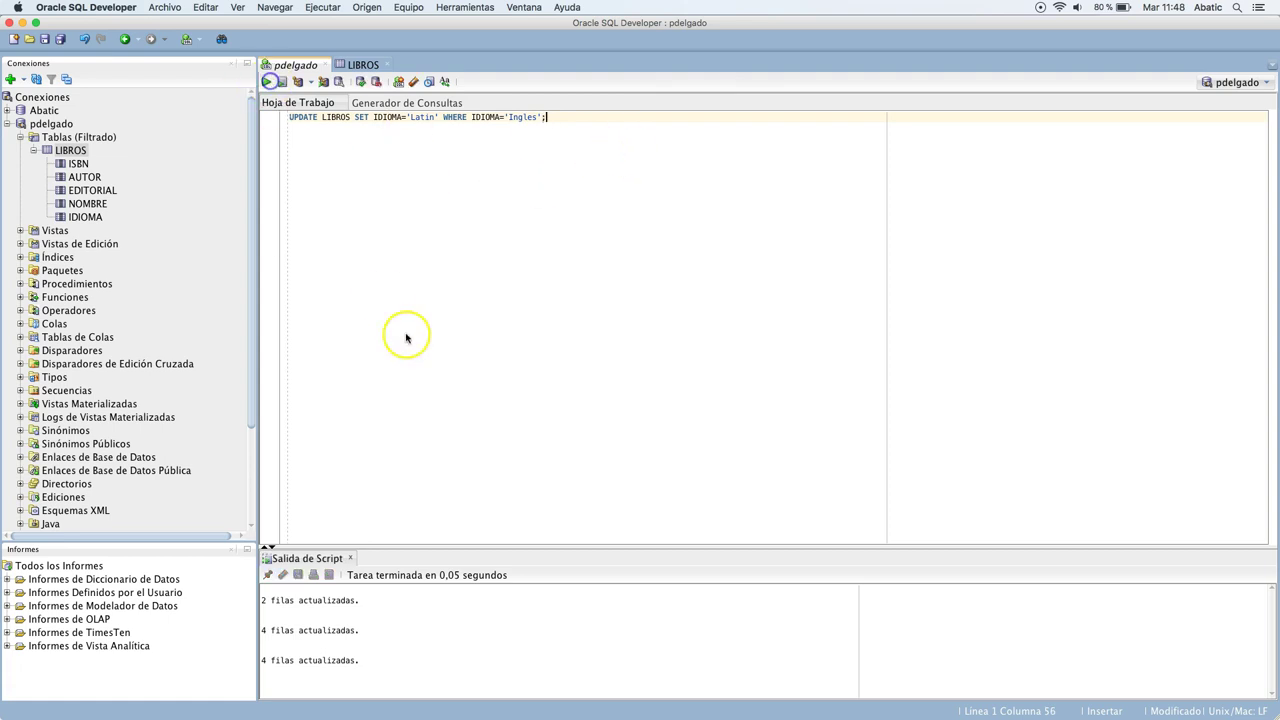
pyautogui.press('F5')
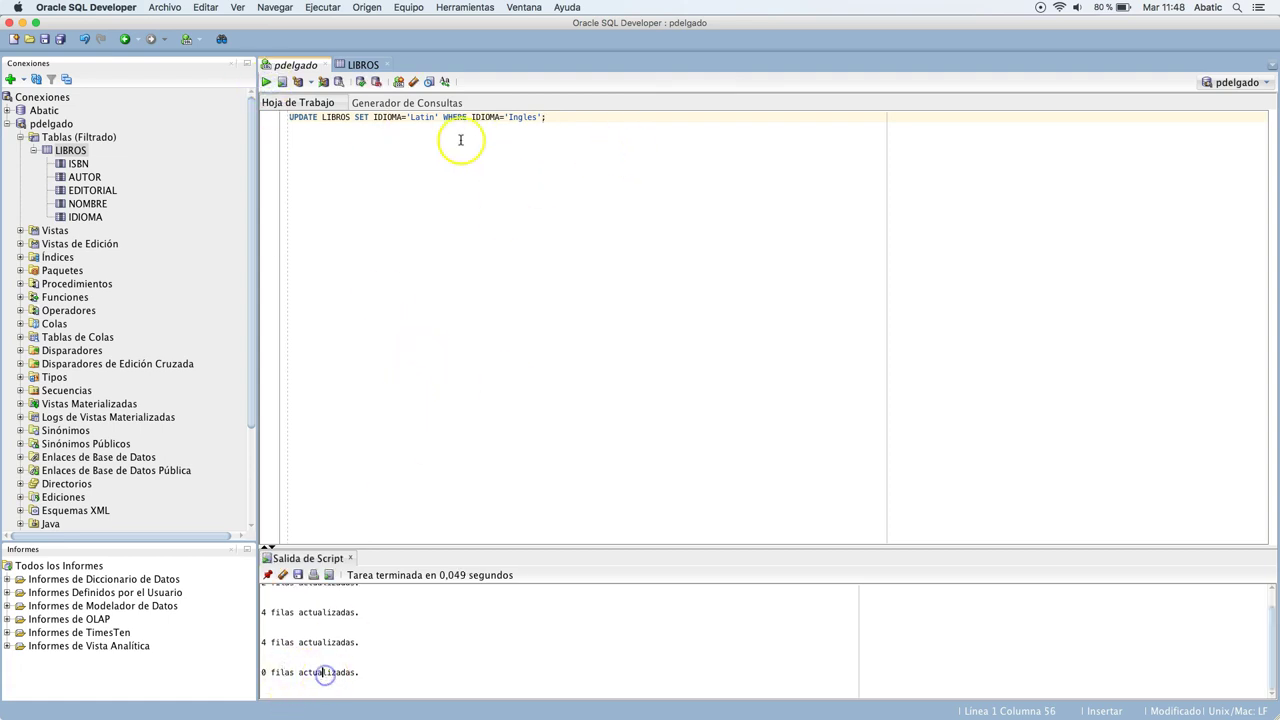
# - Check the LIBROS data, then change the WHERE value to 'Español' and run the update again
pyautogui.click(360, 66)
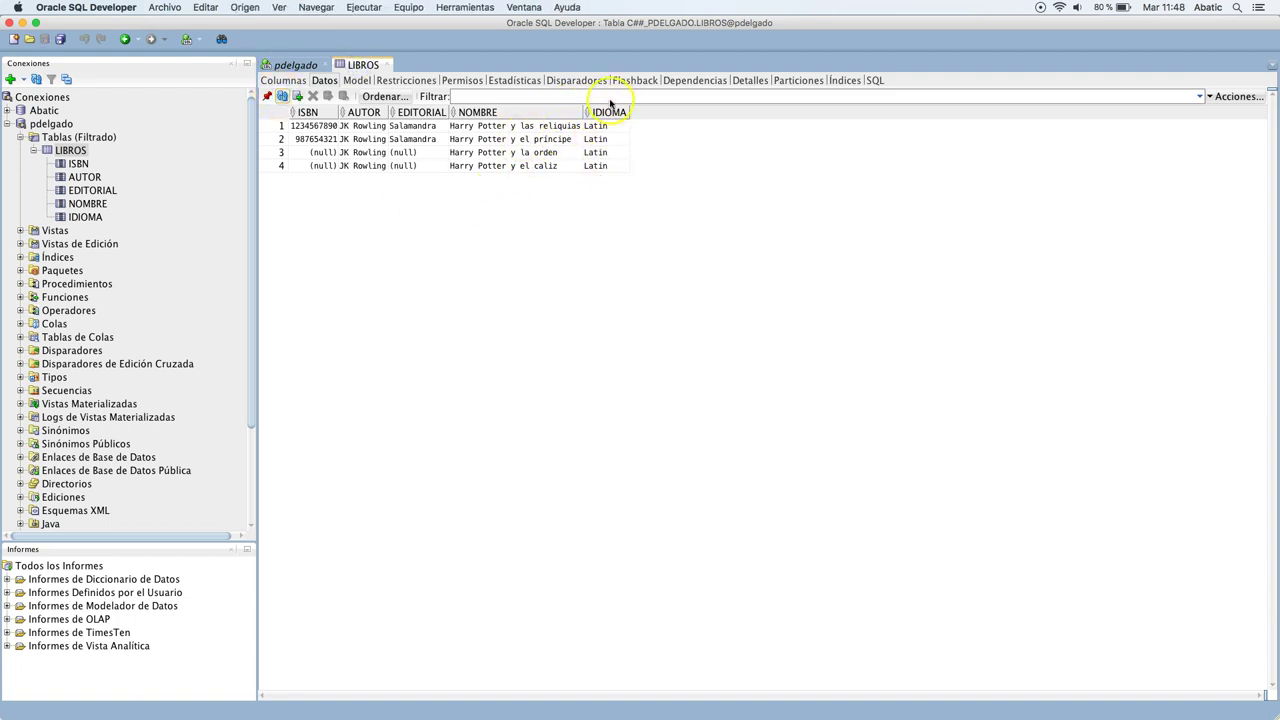
pyautogui.click(300, 65)
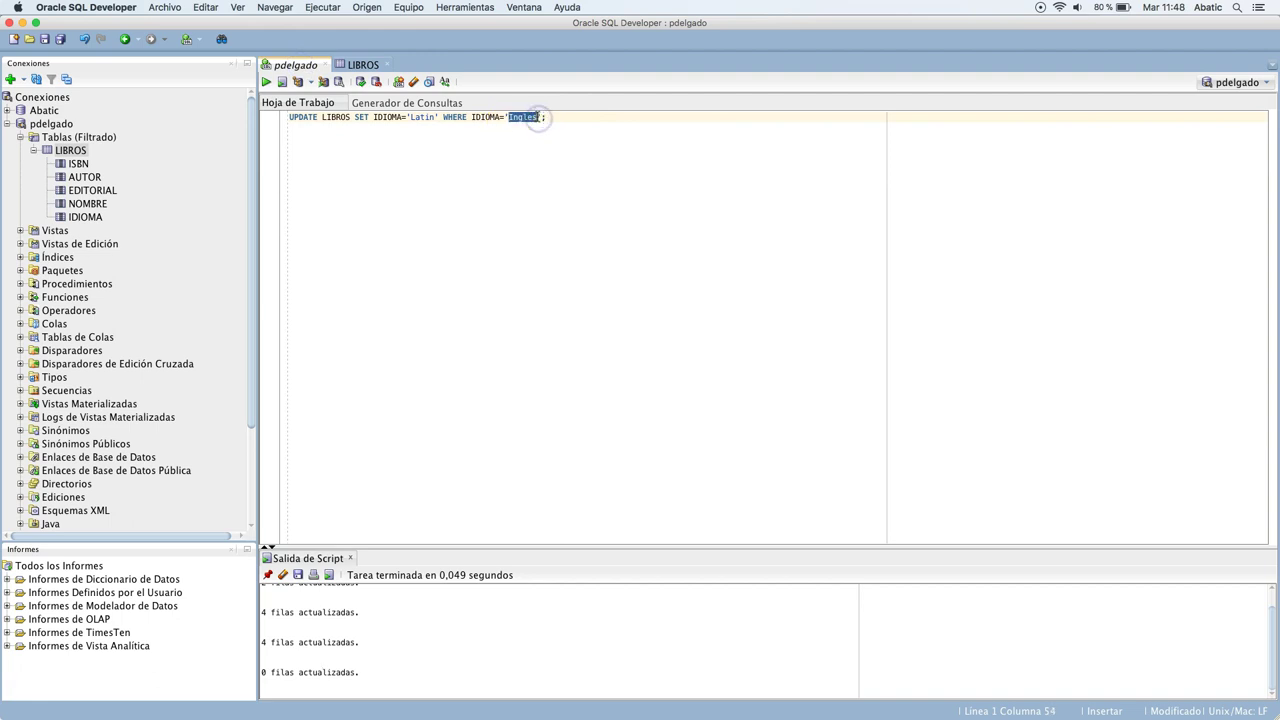
pyautogui.click(282, 82)
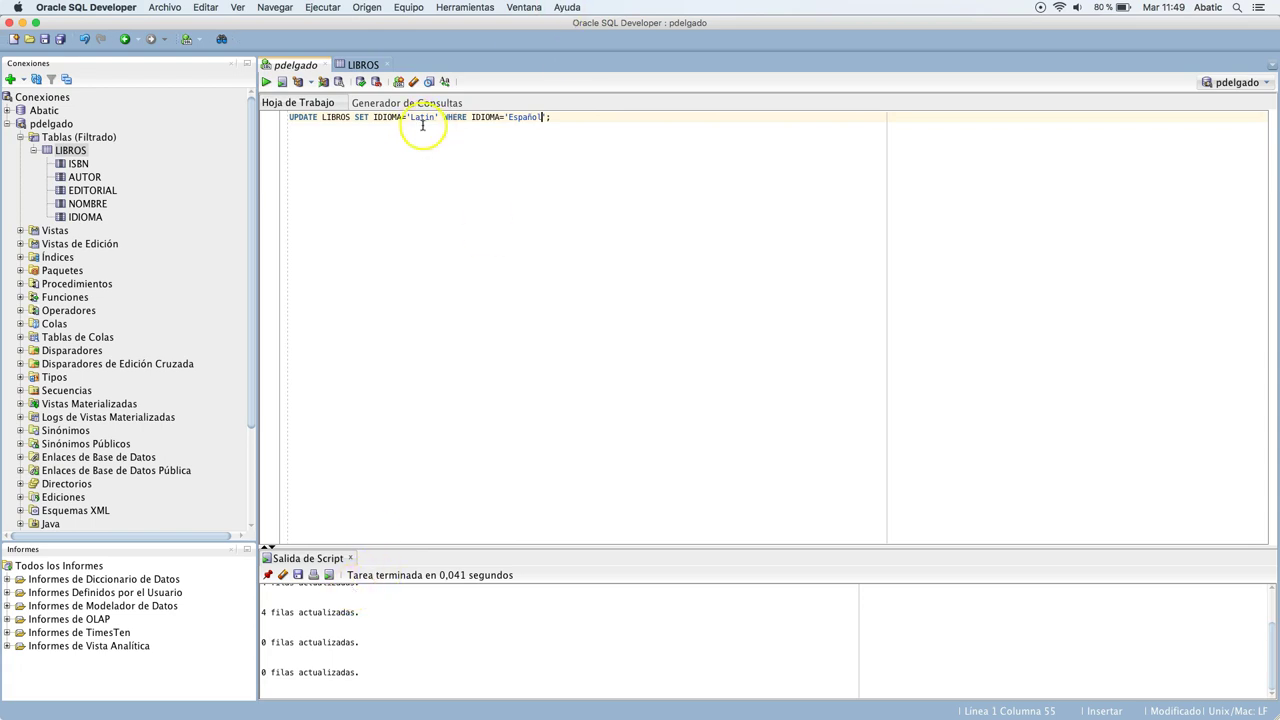
# - Run the update with IDIOMA set to 'Español' where it is 'Latin', and refresh the LIBROS data
pyautogui.write('Español')
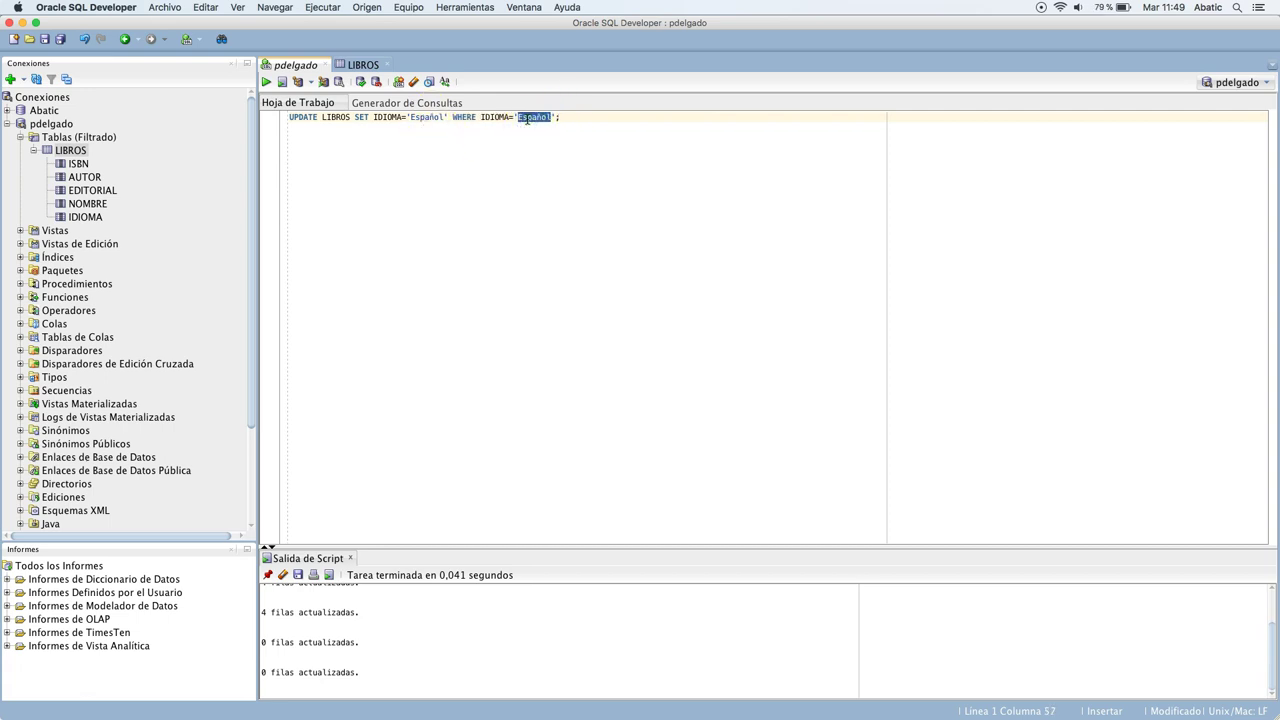
pyautogui.click(358, 64)
pyautogui.click(295, 65)
pyautogui.click(266, 84)
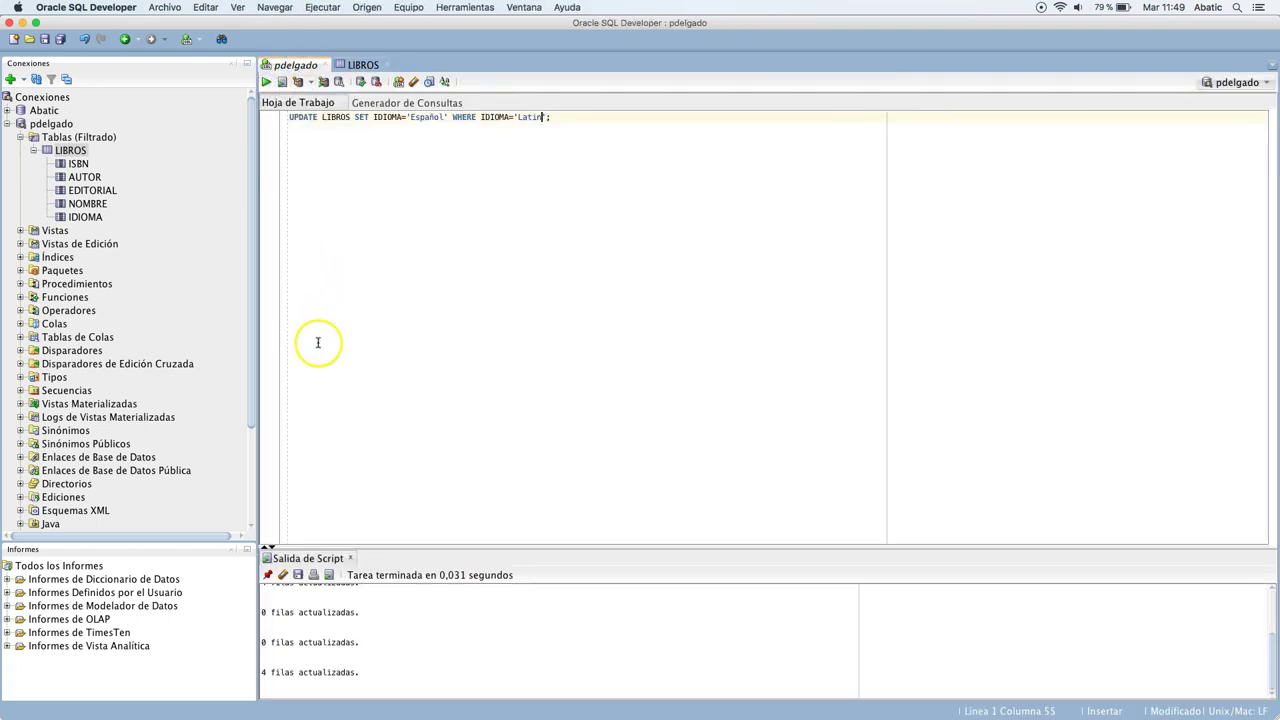
pyautogui.click(358, 64)
pyautogui.click(282, 96)
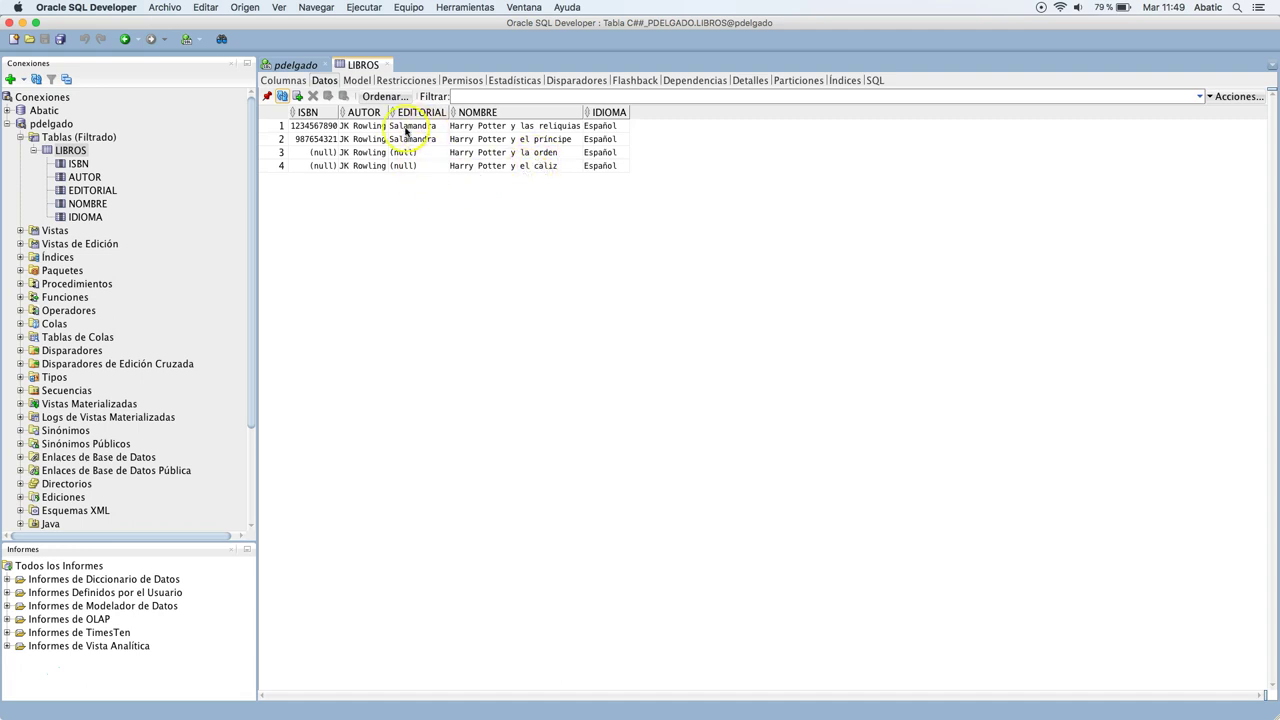
# - Change the SET clause of the UPDATE statement to EDITORIAL='Editorial1'
pyautogui.click(295, 64)
pyautogui.doubleClick(387, 117)
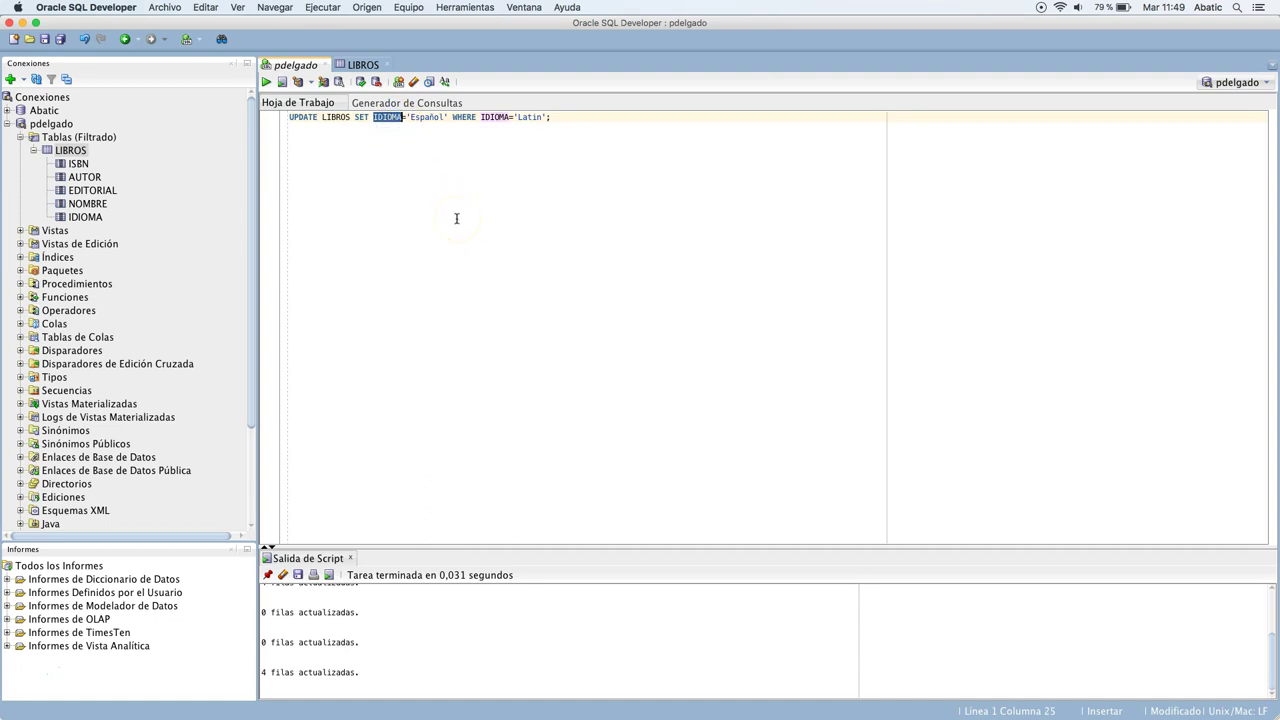
pyautogui.write('e')
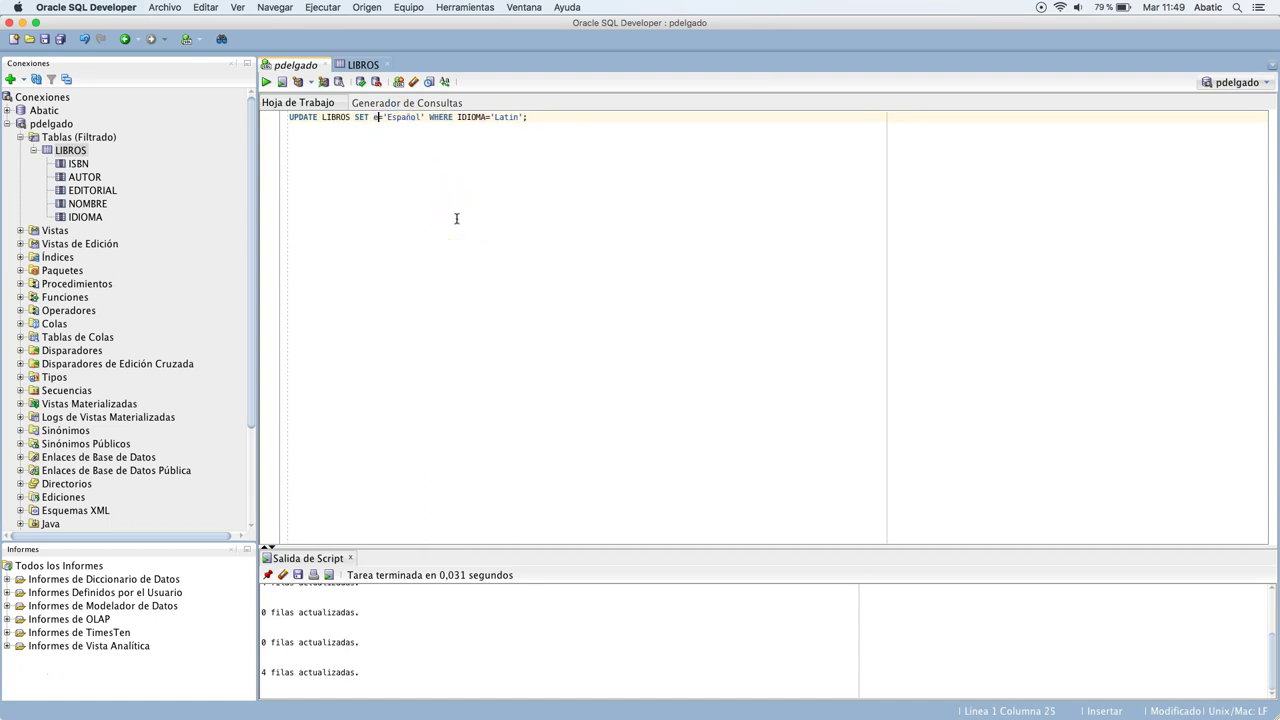
pyautogui.press('BackSpace')
pyautogui.write('EDITORIAL')
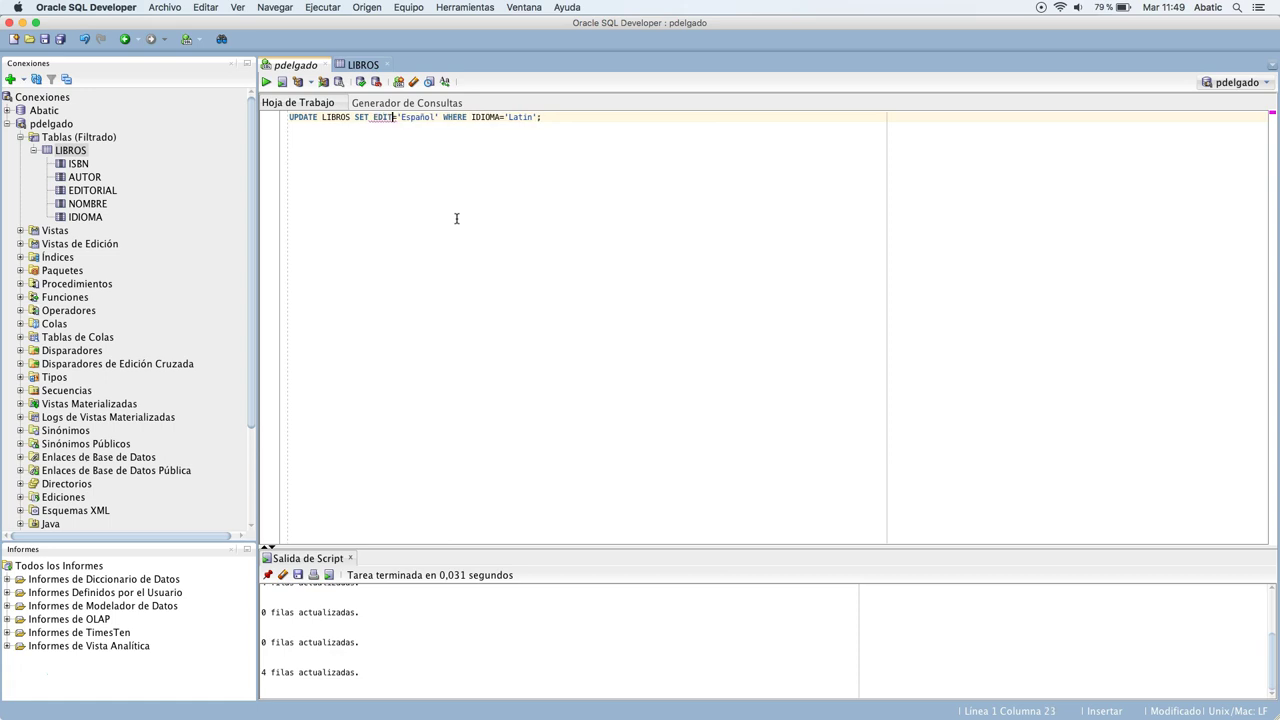
pyautogui.doubleClick(443, 118)
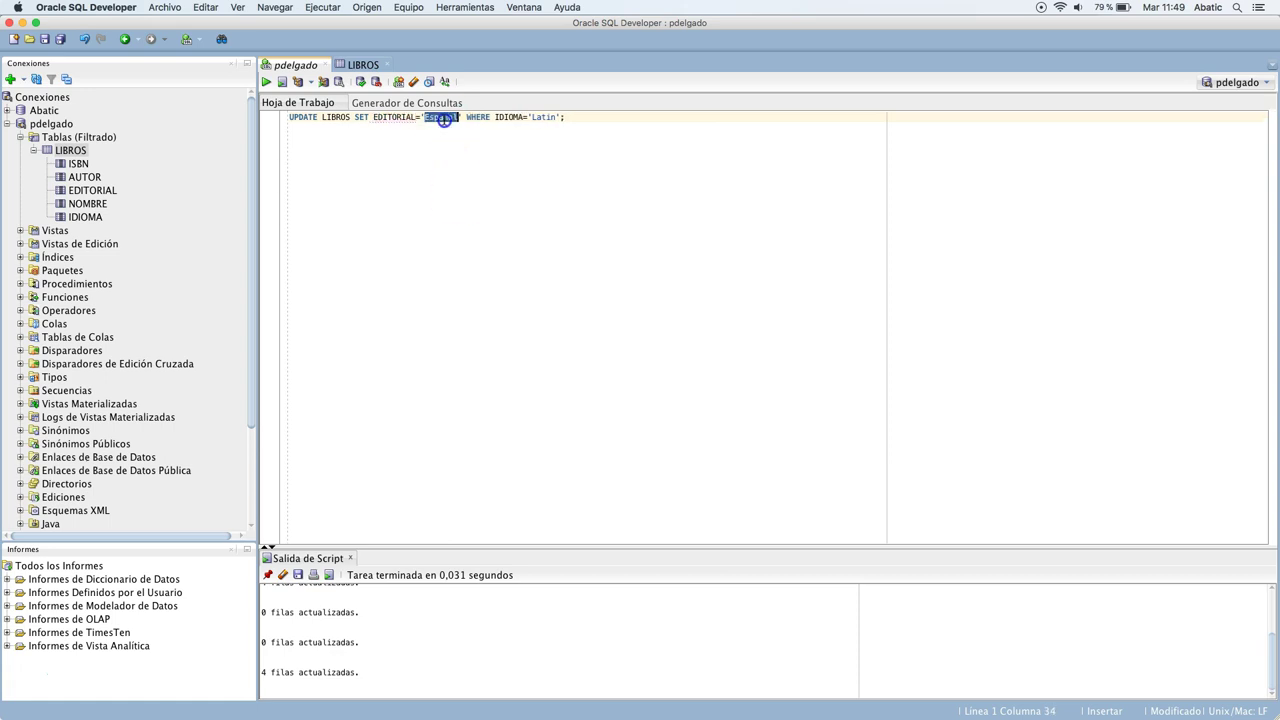
pyautogui.write('Editorial1')
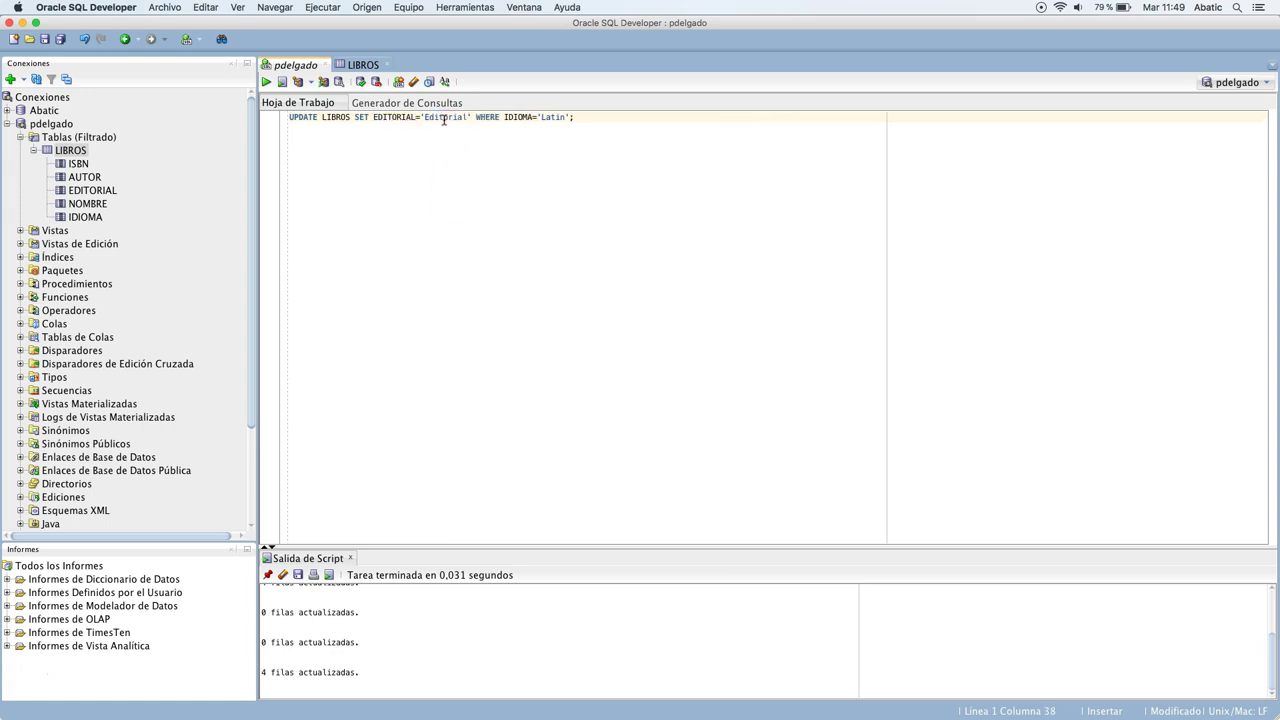
# - Check the LIBROS data and change the WHERE condition to EDITORIAL IS NULL
pyautogui.click(537, 117)
pyautogui.click(363, 64)
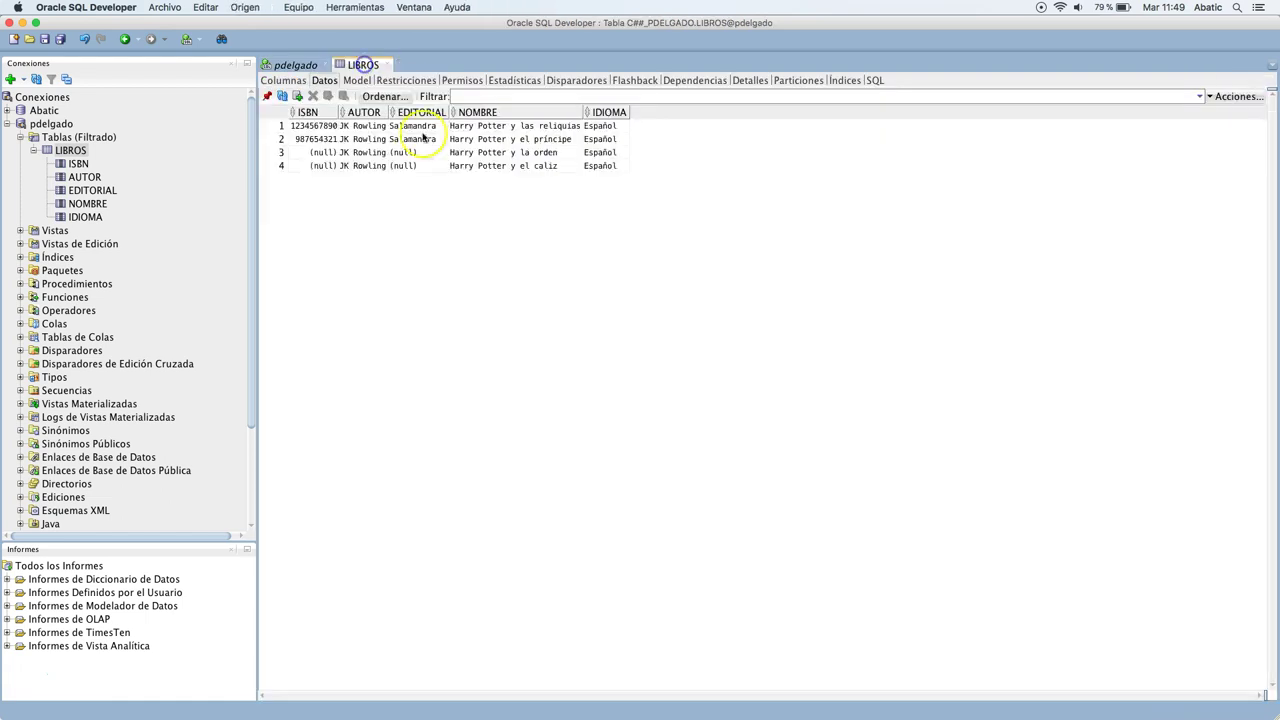
pyautogui.click(297, 64)
pyautogui.doubleClick(521, 118)
pyautogui.write('e')
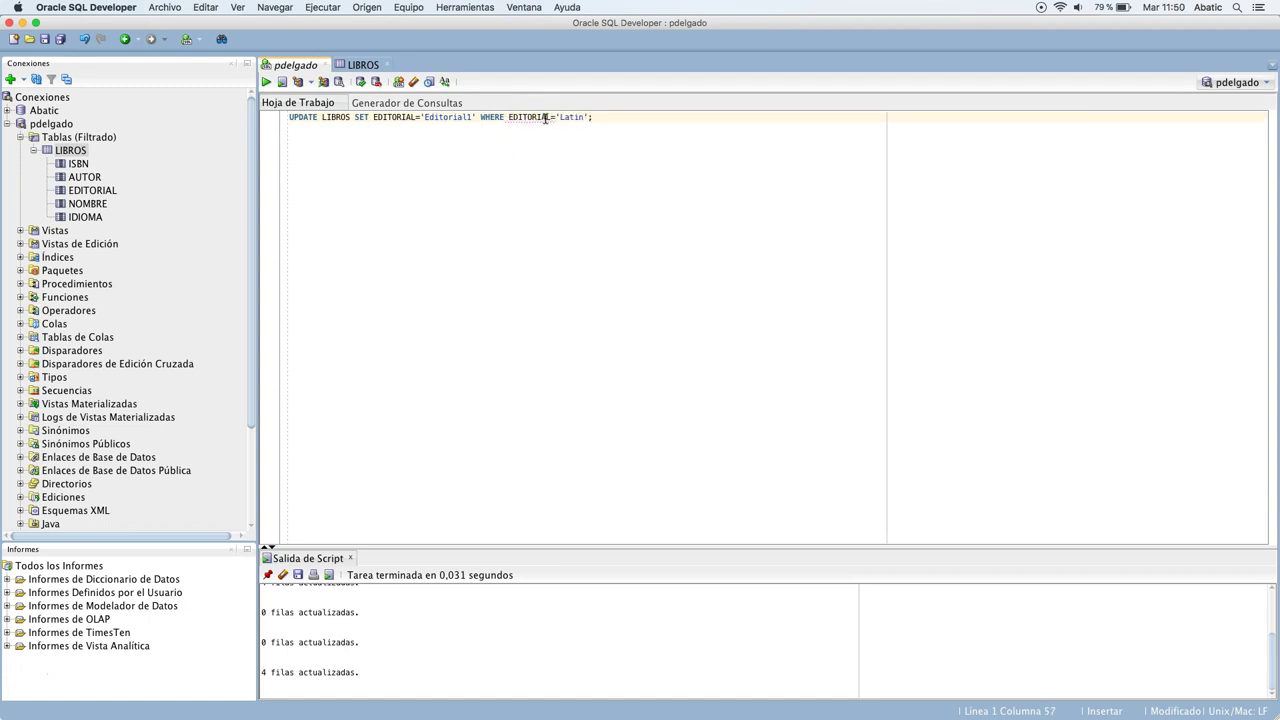
pyautogui.press('Delete')
pyautogui.press('Delete')
pyautogui.press('Delete')
pyautogui.press('Delete')
pyautogui.press('Delete')
pyautogui.press('Delete')
pyautogui.press('Delete')
pyautogui.click(557, 118)
# - Run the conditional EDITORIAL update, refresh the LIBROS data and check the EDITORIAL values in rows 3 and 4
pyautogui.click(365, 65)
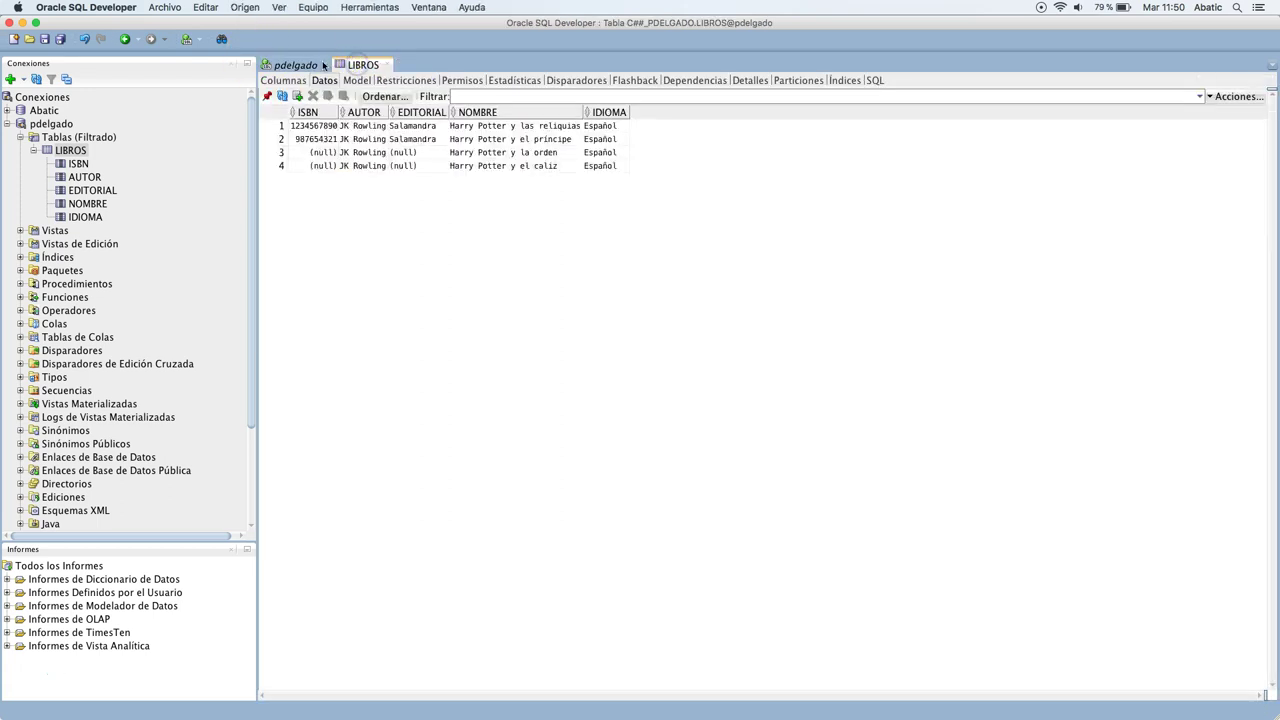
pyautogui.click(297, 65)
pyautogui.click(267, 83)
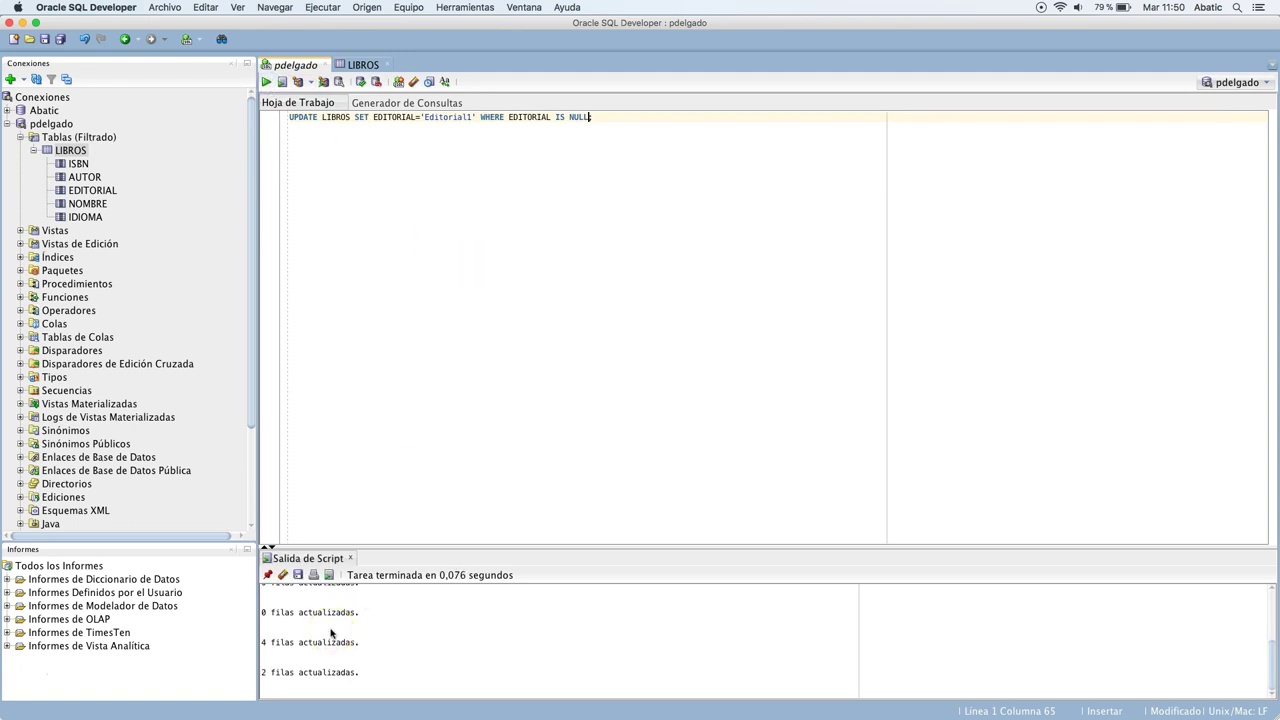
pyautogui.click(358, 65)
pyautogui.click(282, 96)
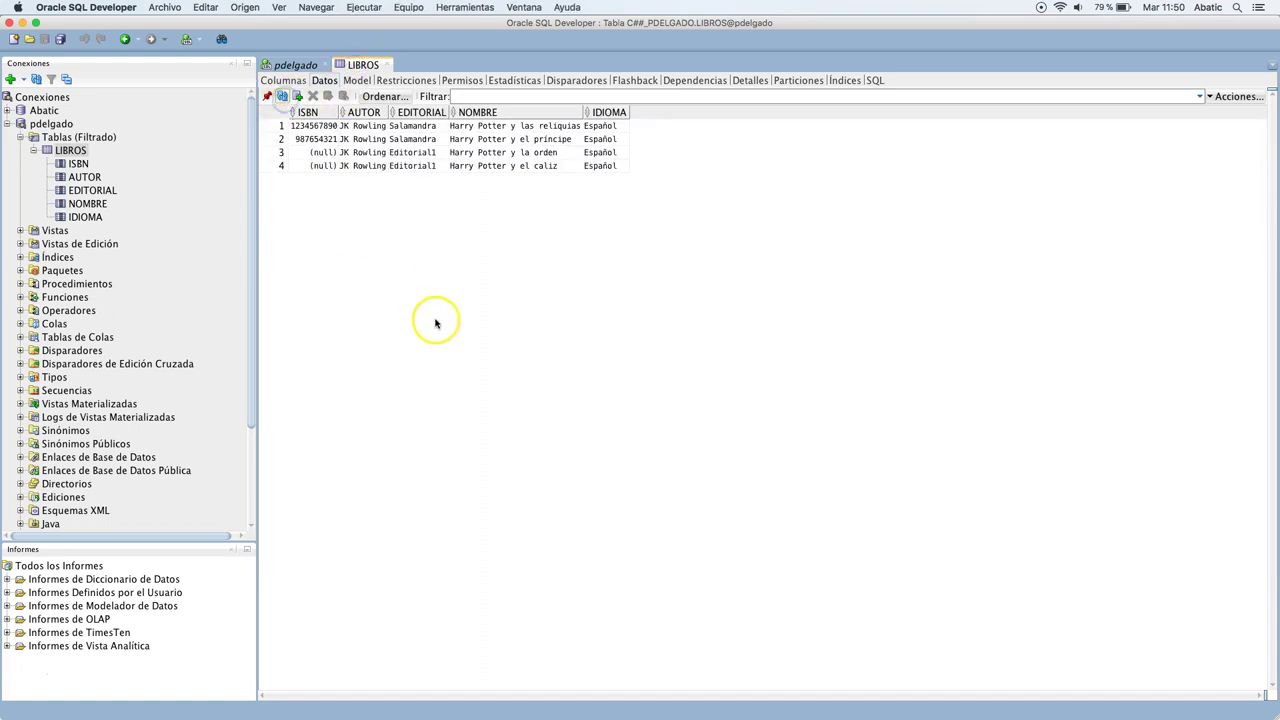
pyautogui.click(412, 152)
pyautogui.click(412, 166)
# - Set the EDITORIAL value in the UPDATE statement to 'Salamandra' and remove the WHERE condition
pyautogui.click(285, 81)
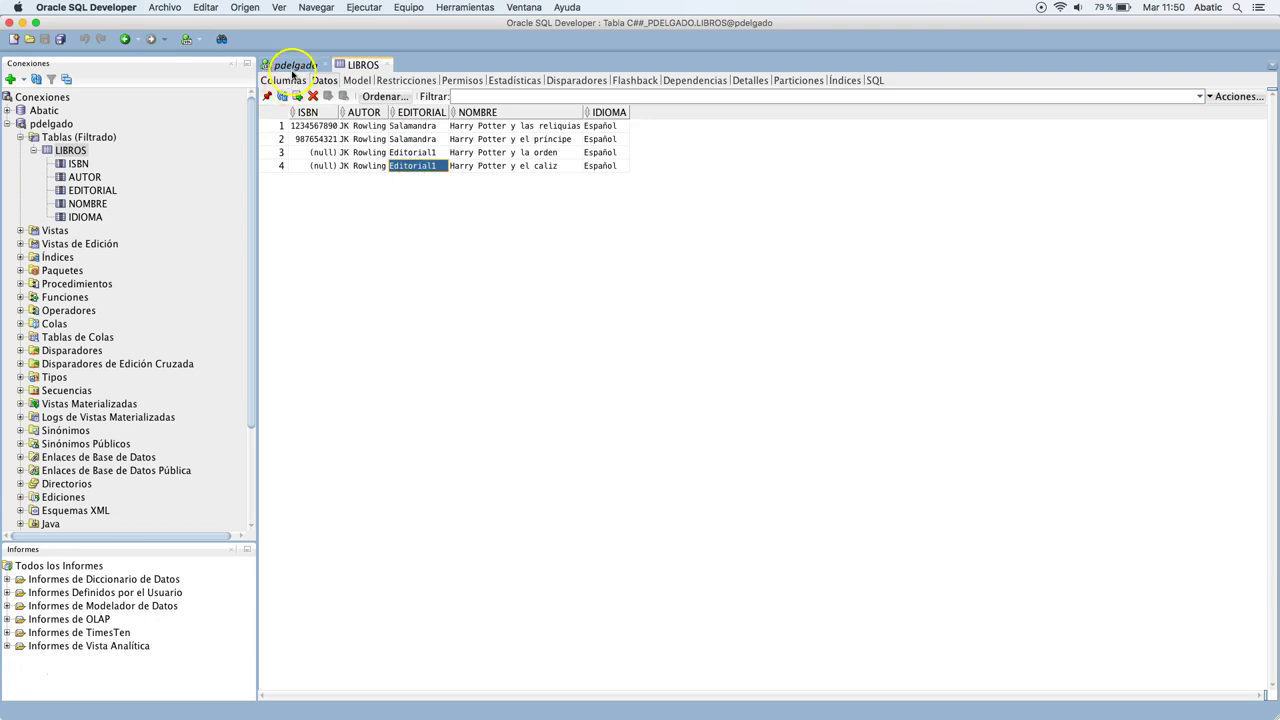
pyautogui.click(295, 66)
pyautogui.click(362, 65)
pyautogui.click(295, 65)
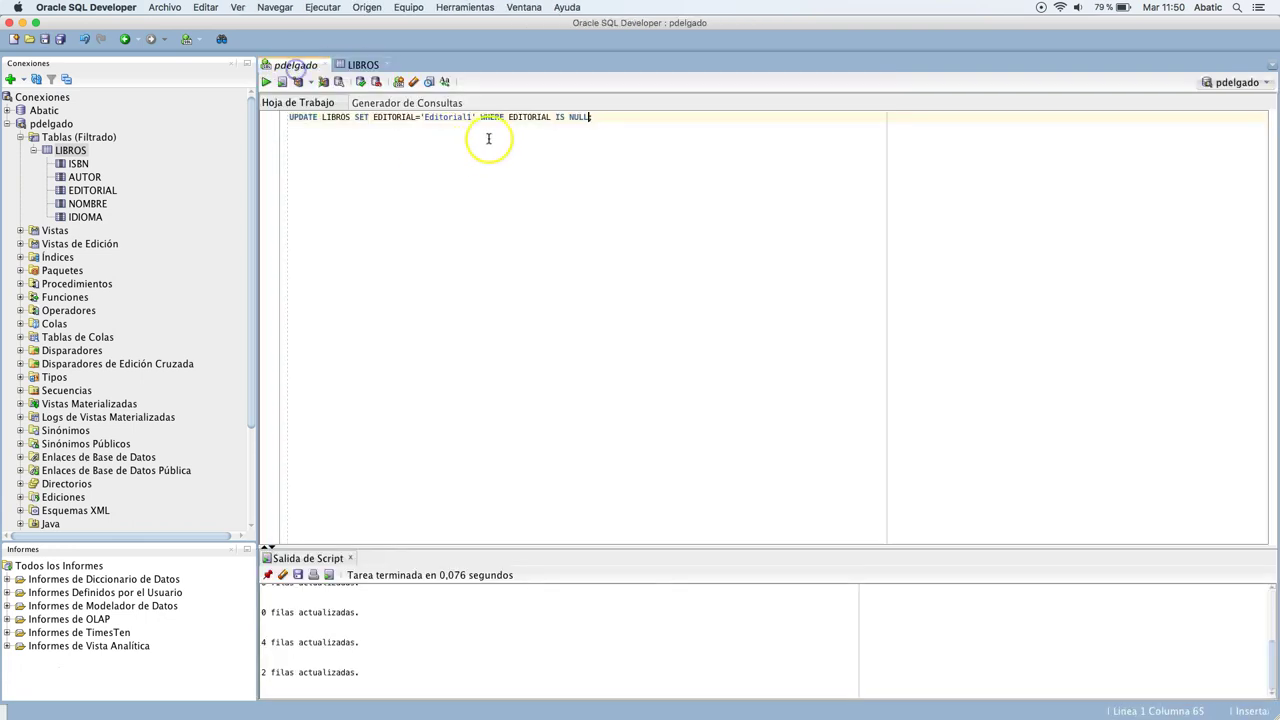
pyautogui.moveTo(424, 118); pyautogui.dragTo(466, 119)
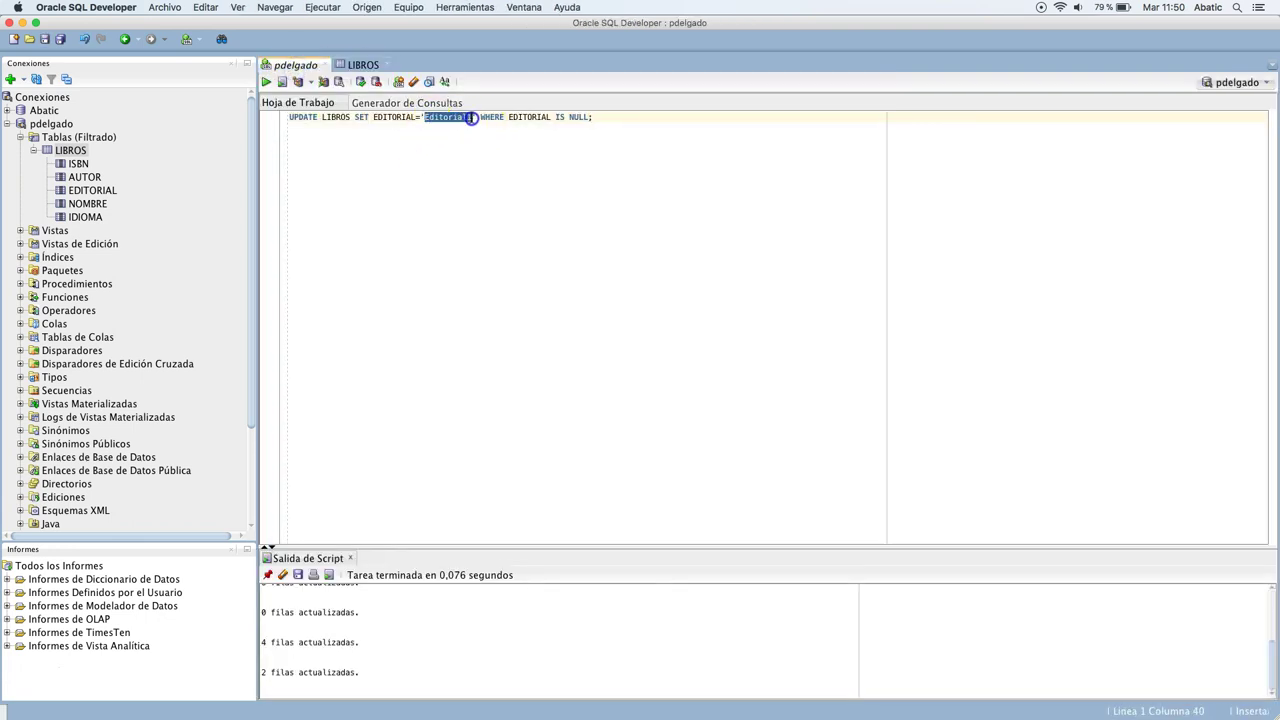
pyautogui.write('SA')
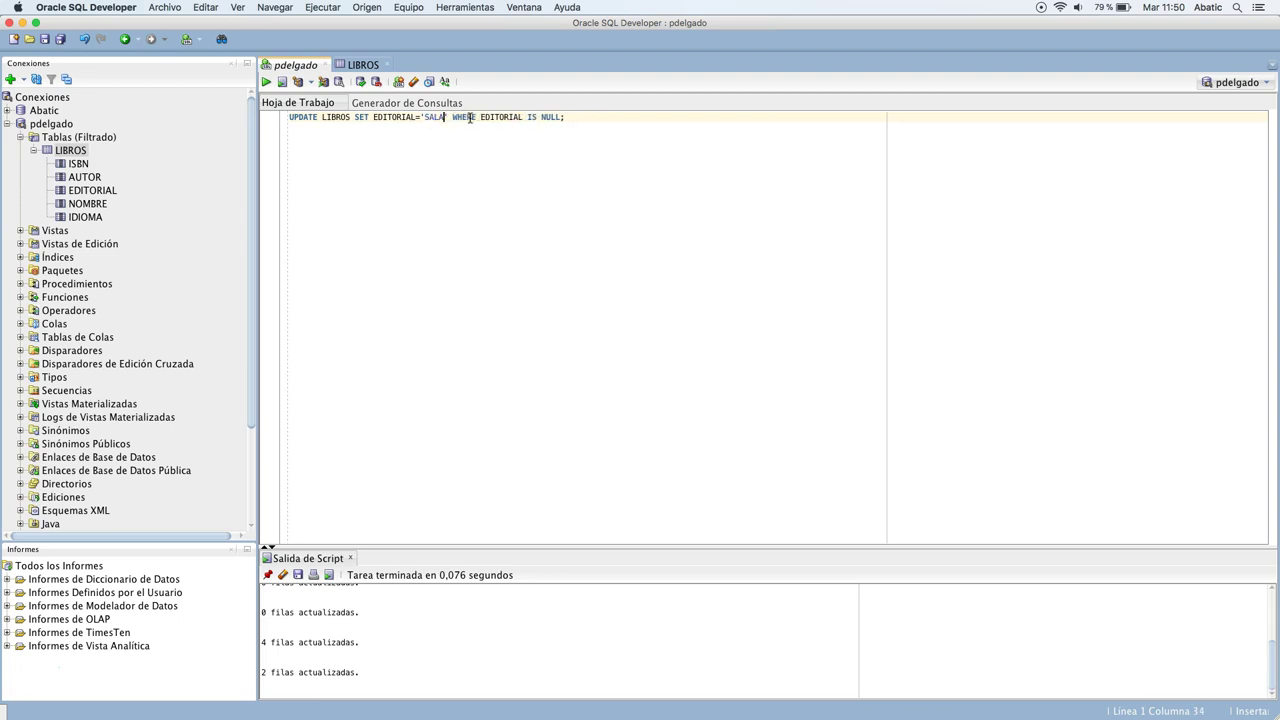
pyautogui.press('BackSpace')
pyautogui.write('alamandra')
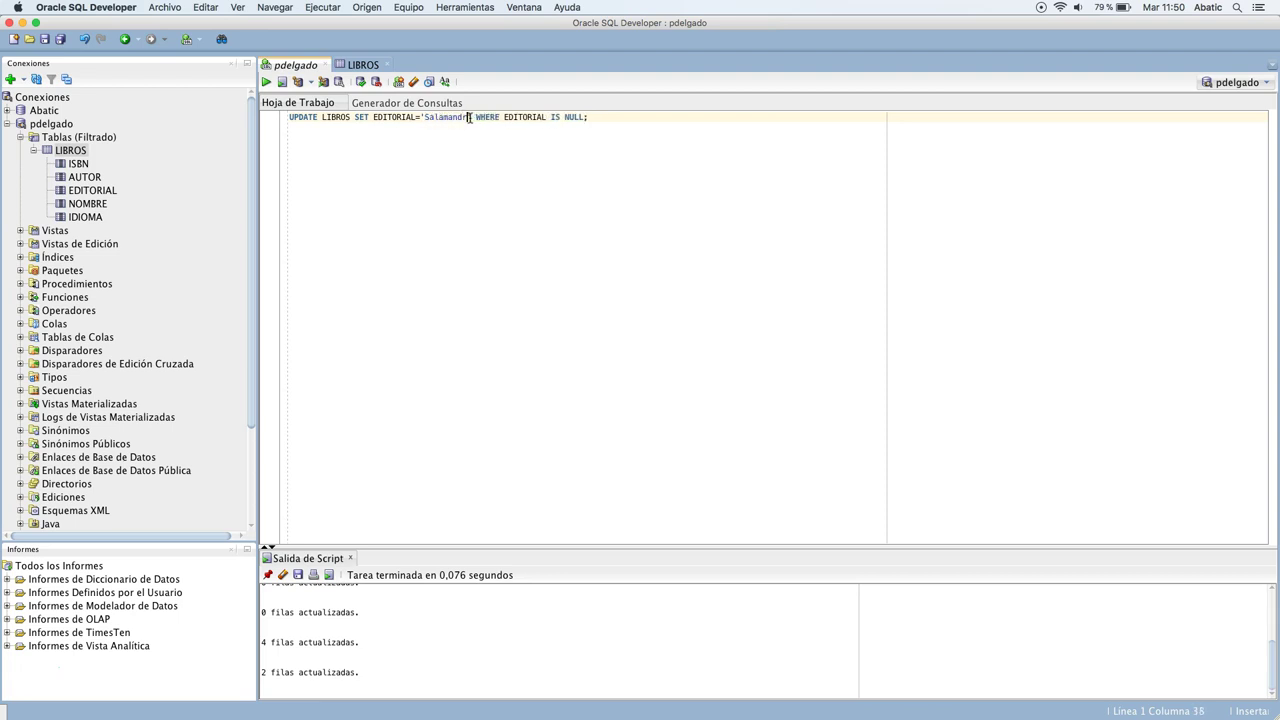
pyautogui.moveTo(481, 118); pyautogui.dragTo(587, 117)
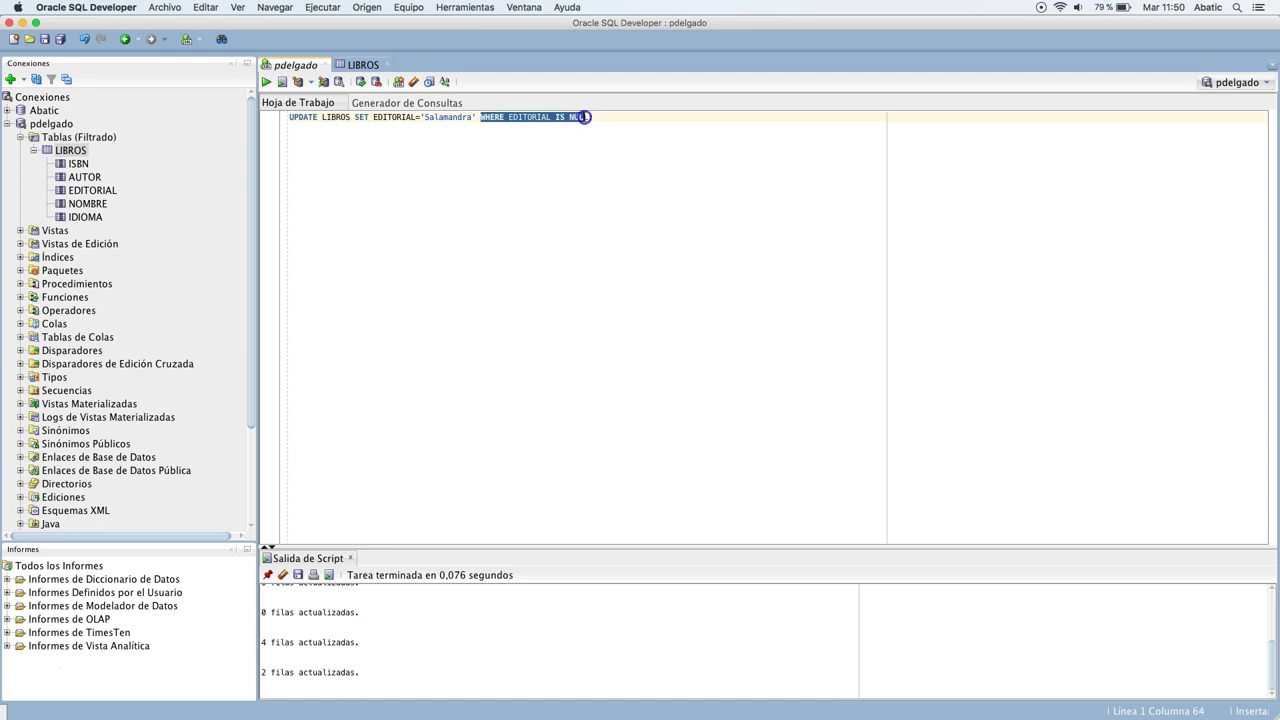
pyautogui.press('BackSpace')
pyautogui.press('BackSpace')
# - Run the unconditional EDITORIAL update and refresh the LIBROS data
pyautogui.click(266, 82)
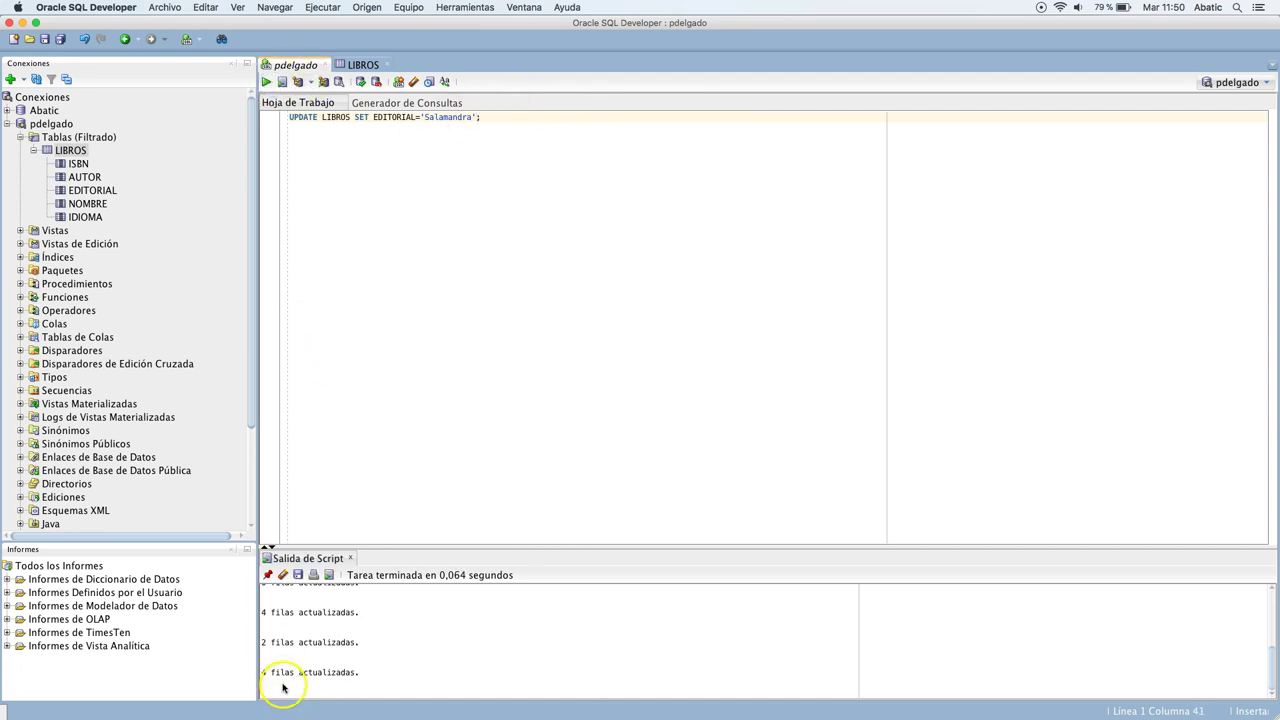
pyautogui.click(354, 65)
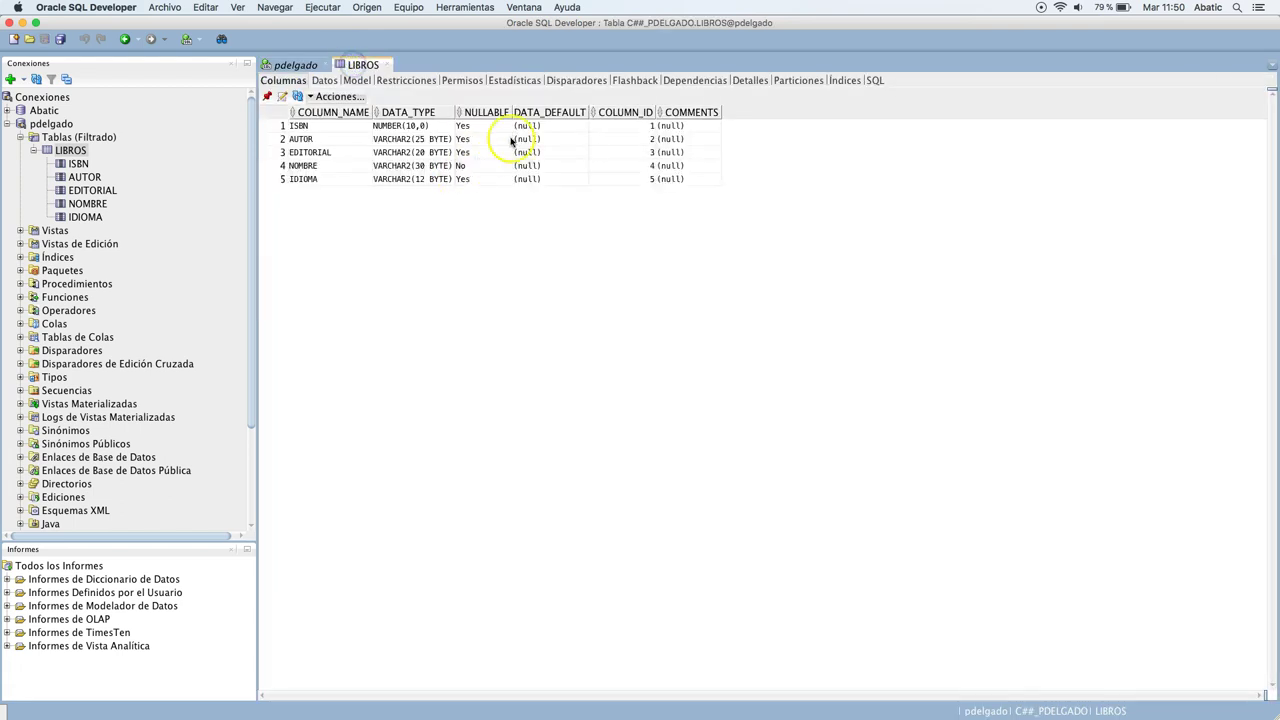
pyautogui.click(322, 80)
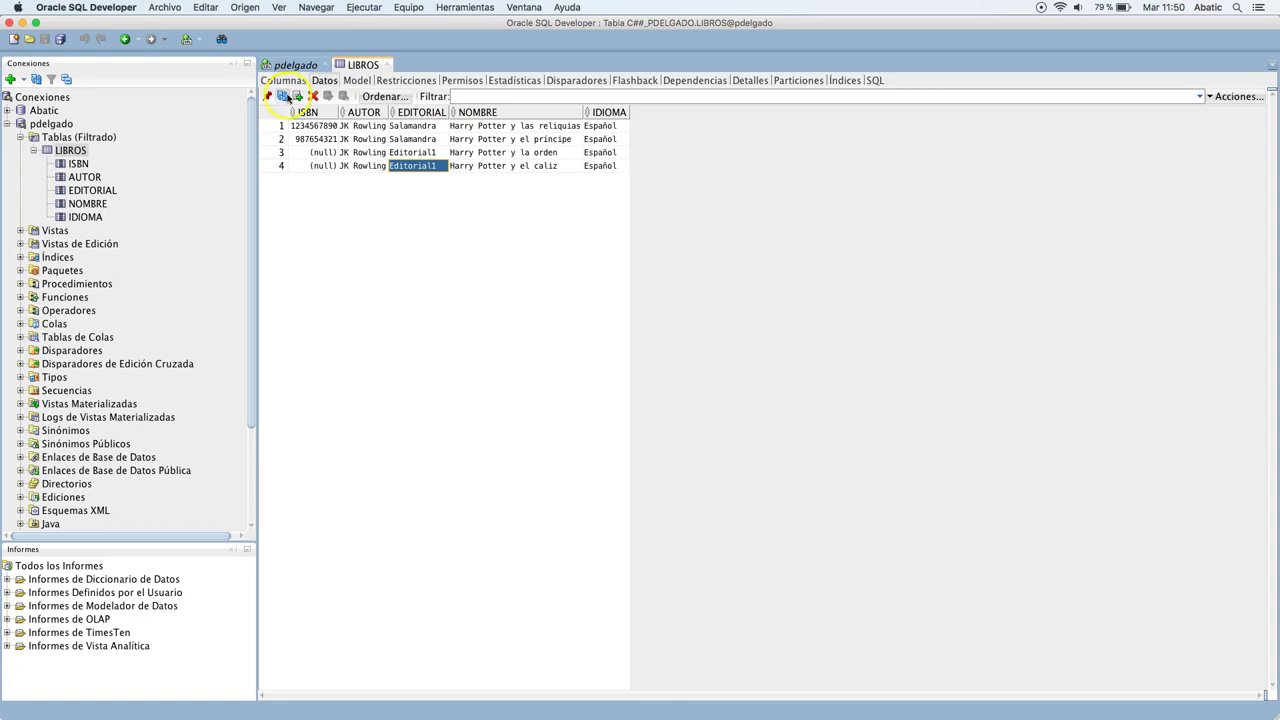
pyautogui.click(283, 96)
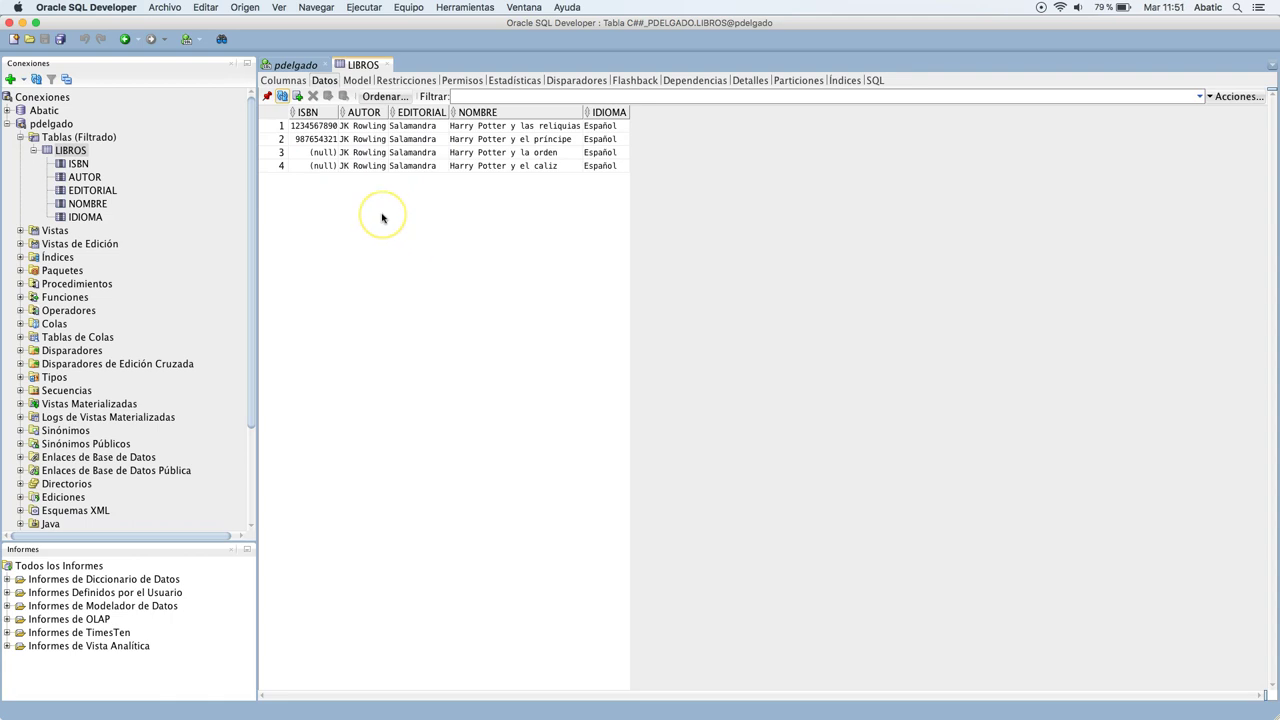
pyautogui.click(296, 65)
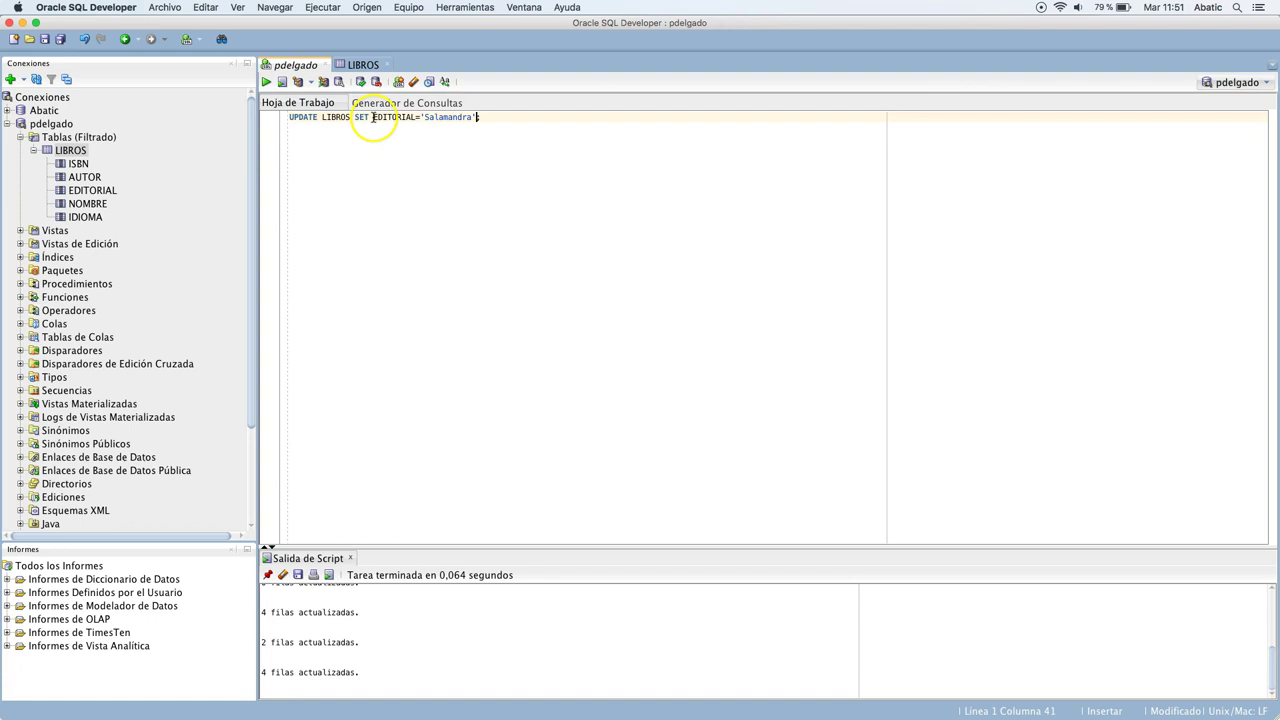
pyautogui.moveTo(374, 117); pyautogui.dragTo(414, 119)
pyautogui.write('ISB')
pyautogui.moveTo(400, 117); pyautogui.dragTo(444, 116)
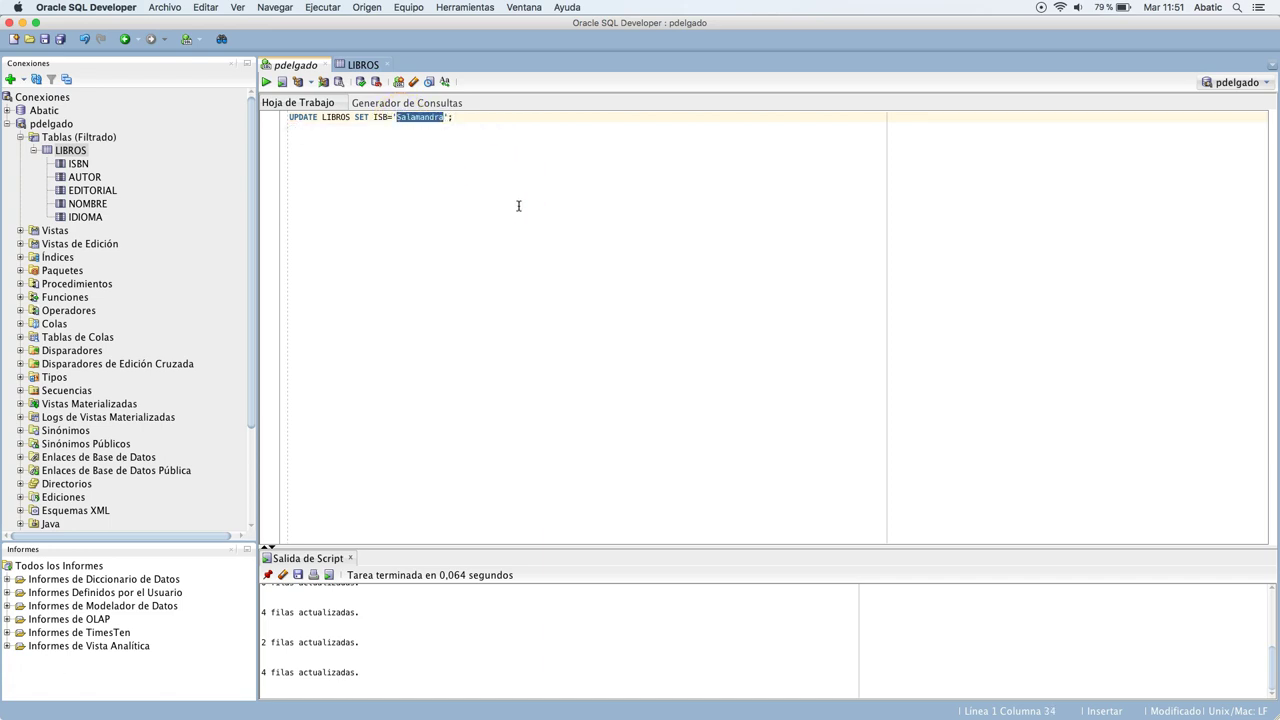
pyautogui.write('1')
pyautogui.press('BackSpace')
pyautogui.press('Left')
pyautogui.hotkey('ctrl', 'space')
pyautogui.write('IS')
pyautogui.hotkey('ctrl', 'space')
pyautogui.press('Return')
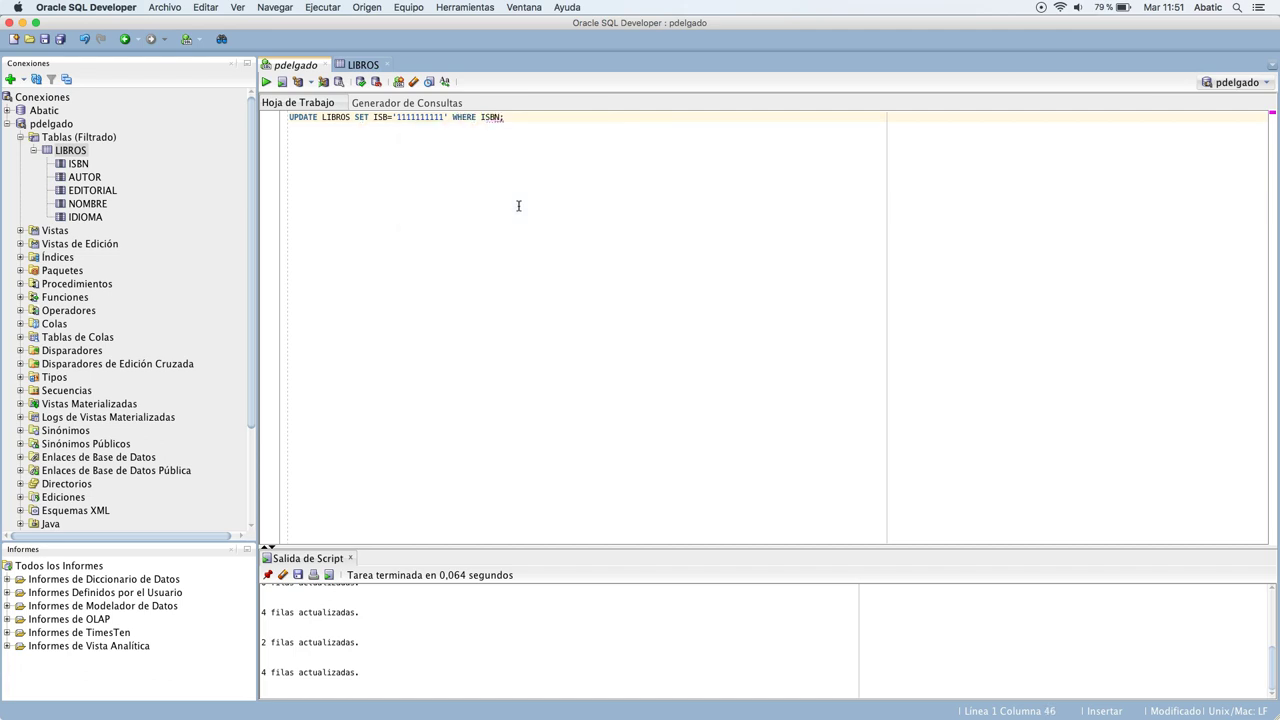
pyautogui.click(391, 118)
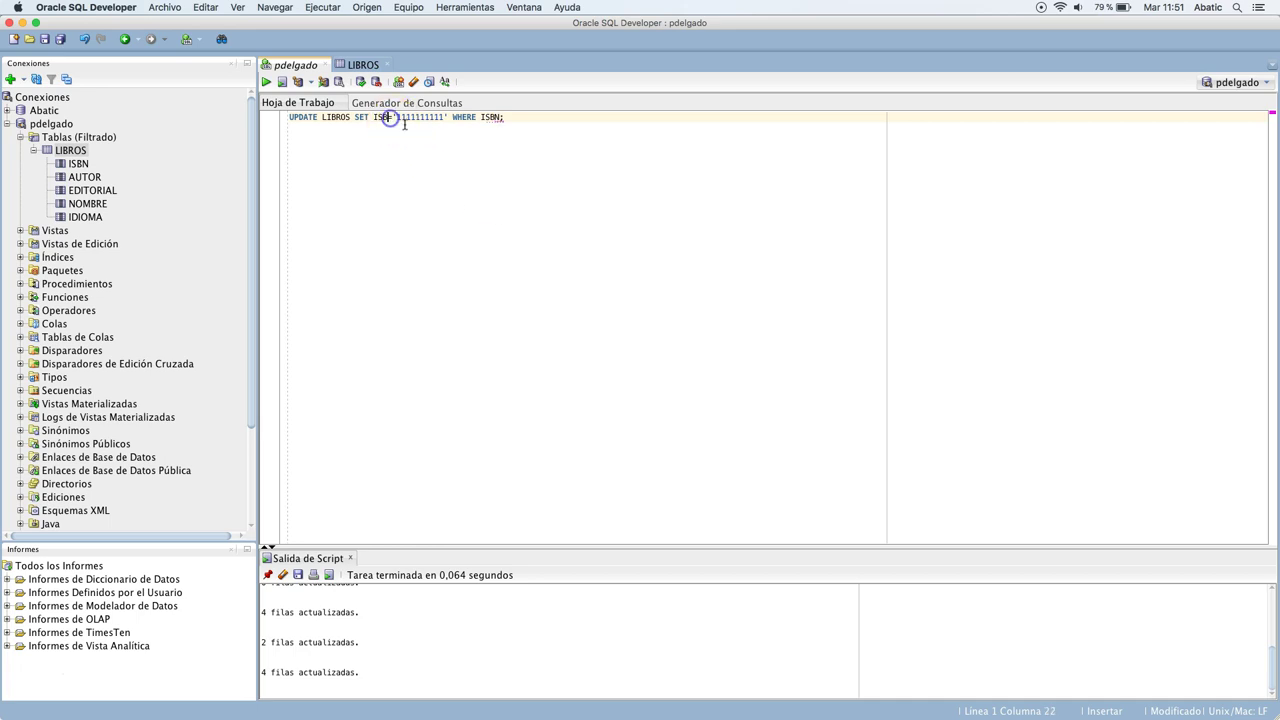
pyautogui.click(505, 118)
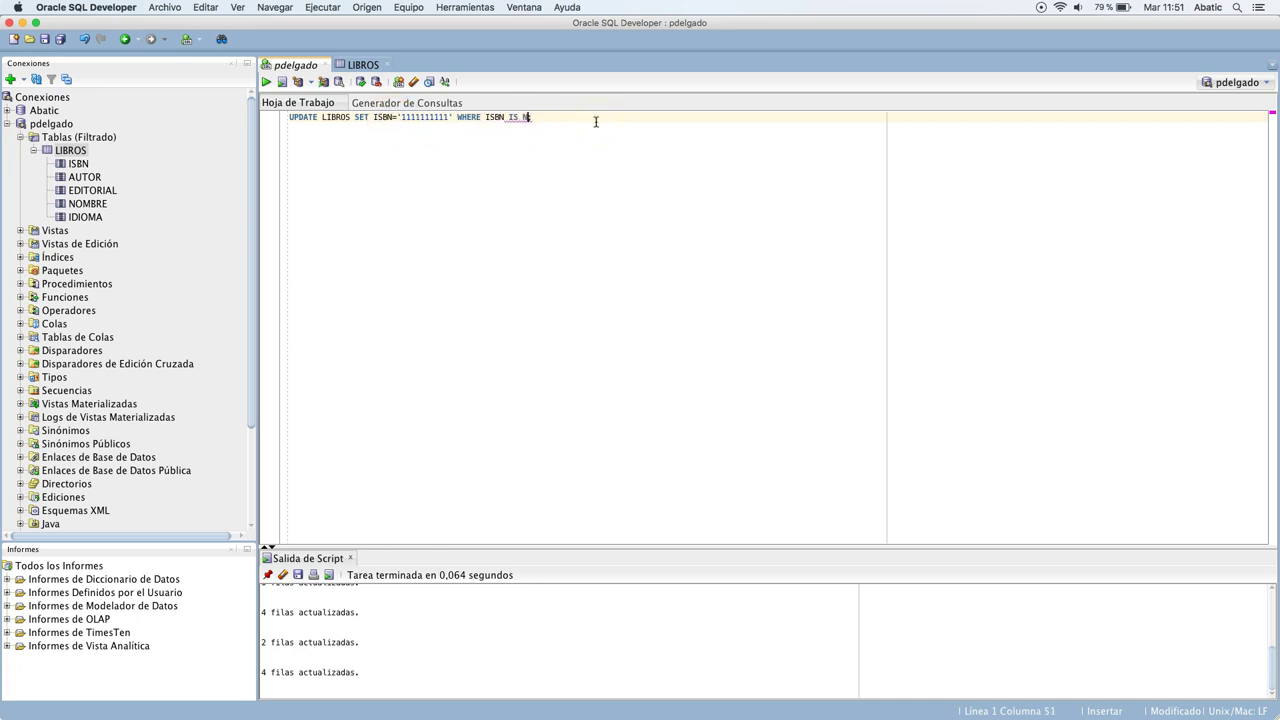
# - Run the ISBN update and refresh the LIBROS data
pyautogui.click(266, 82)
pyautogui.click(414, 292)
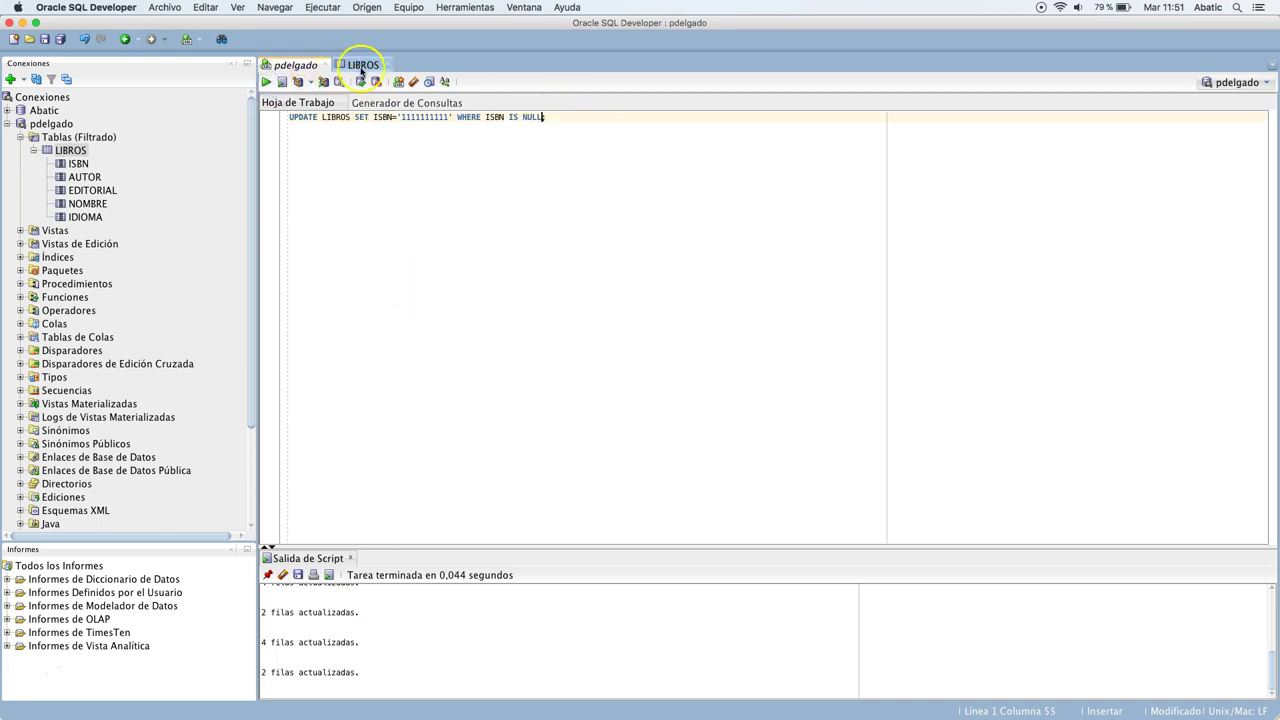
pyautogui.click(358, 64)
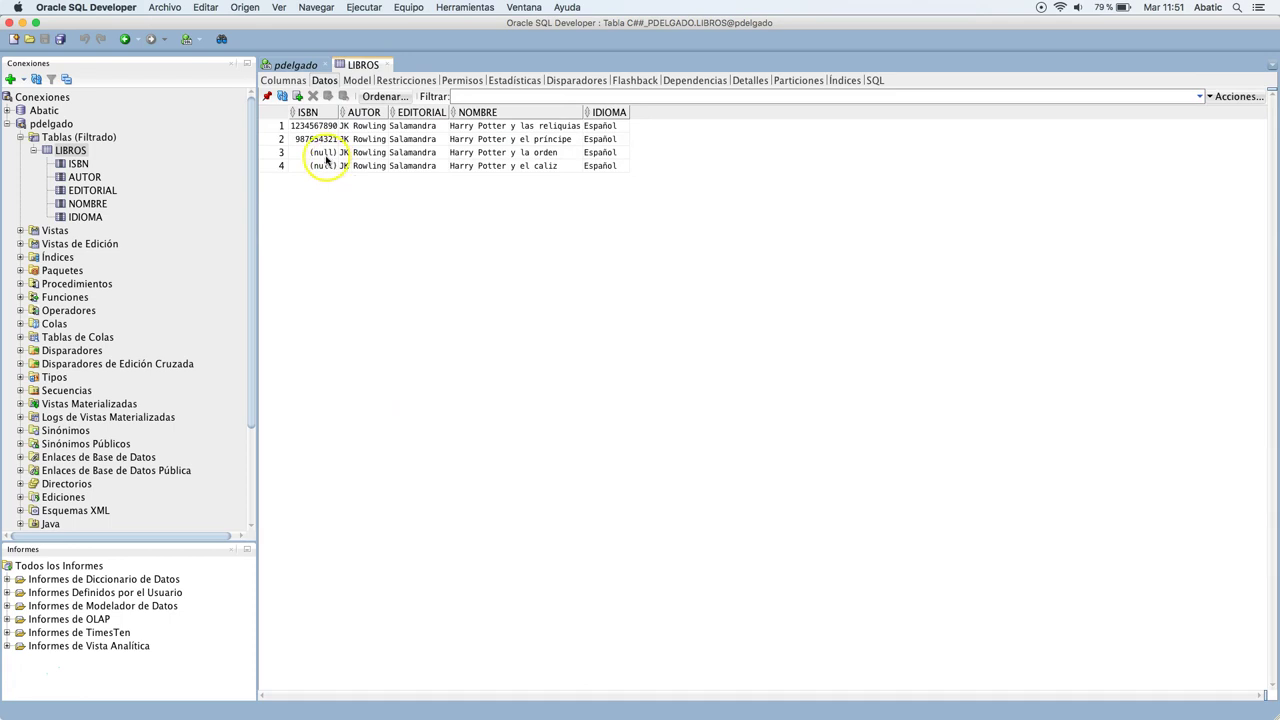
pyautogui.click(285, 97)
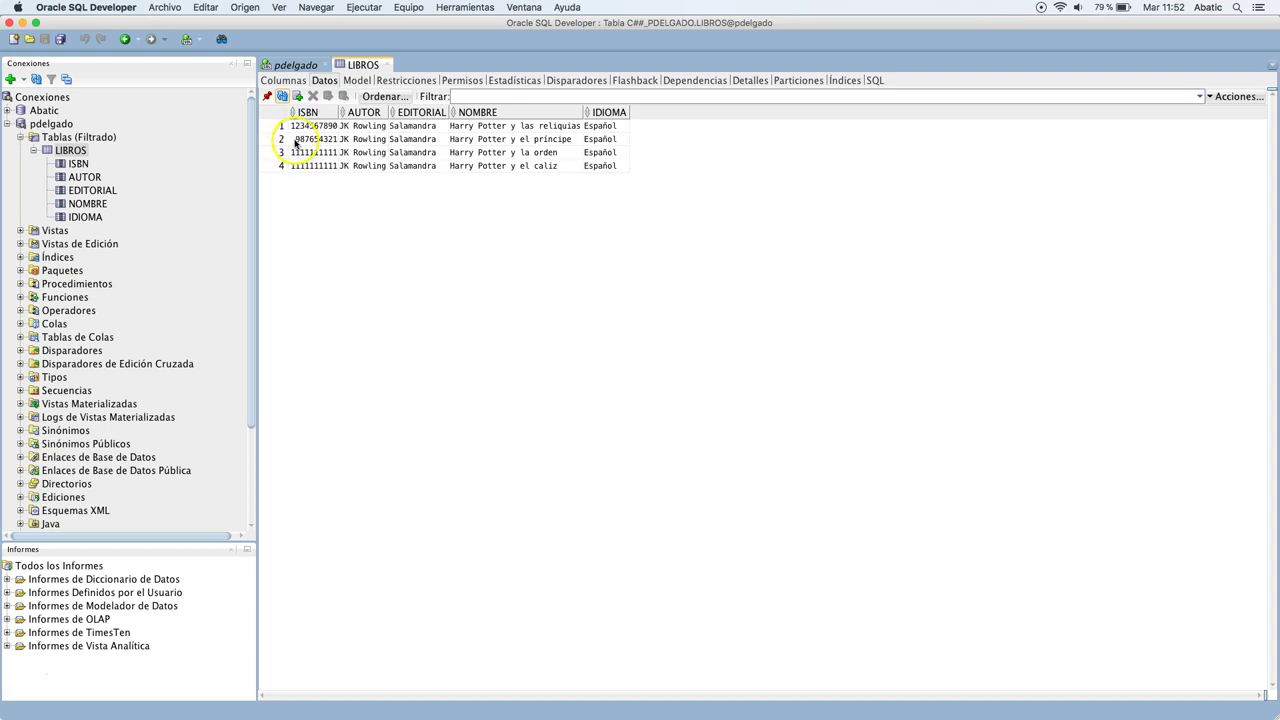
# - Compare the ISBN values in the LIBROS data with the column data types in the table definition
pyautogui.doubleClick(295, 143)
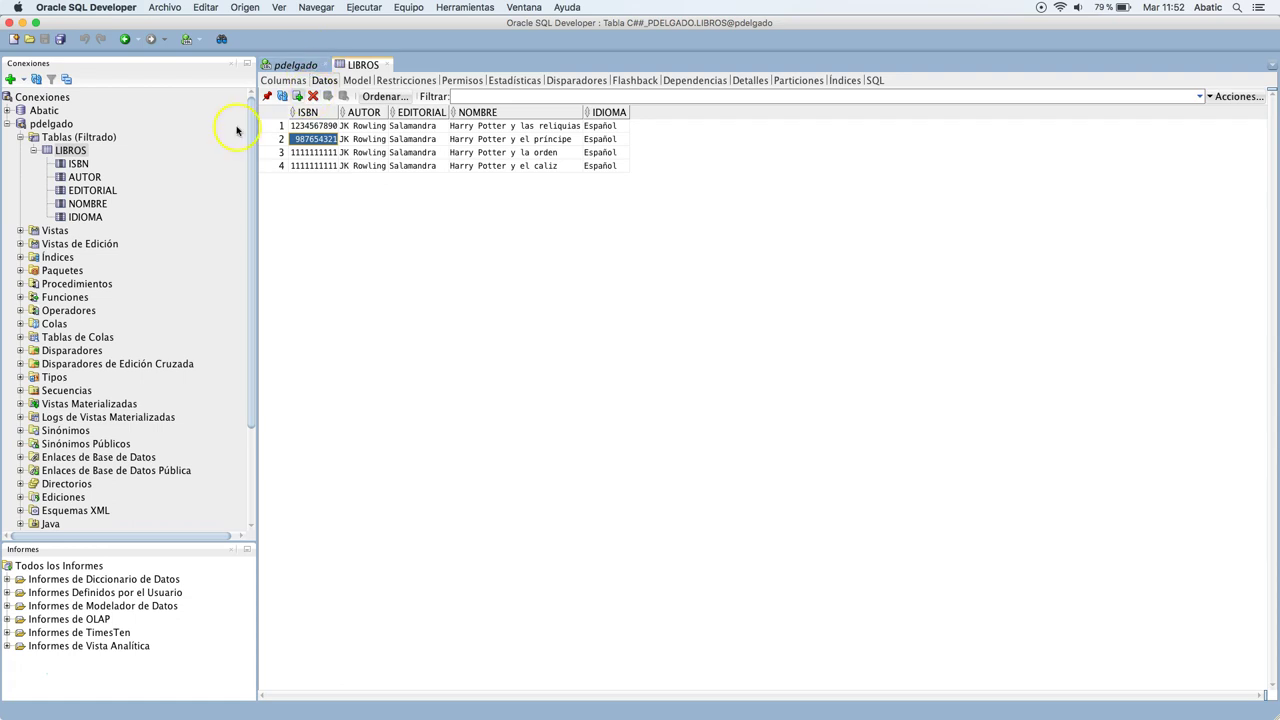
pyautogui.click(284, 80)
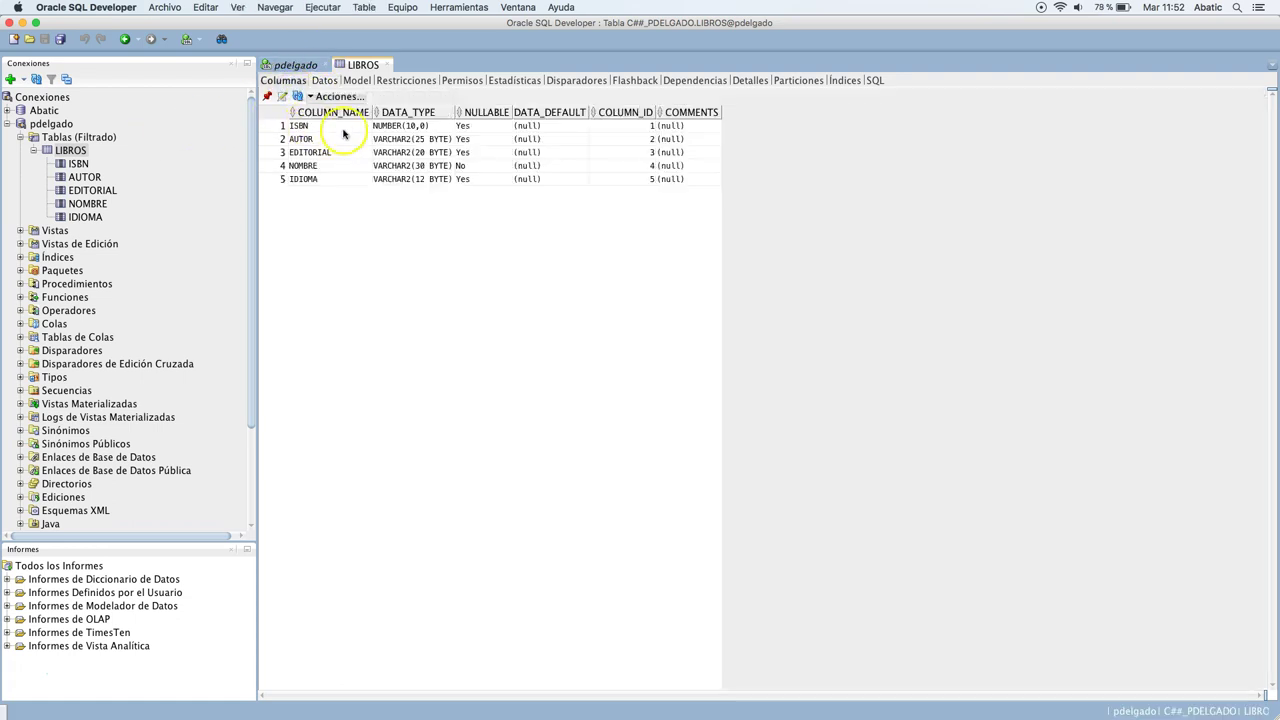
pyautogui.doubleClick(395, 140)
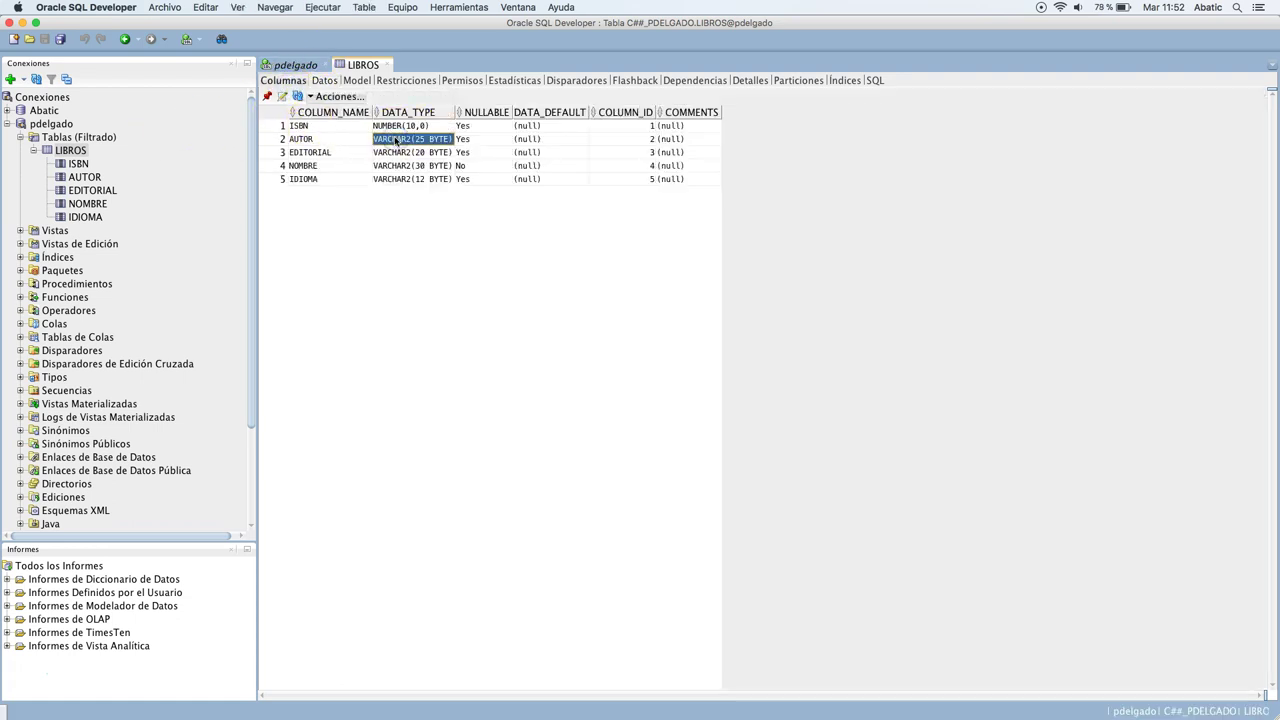
pyautogui.click(320, 80)
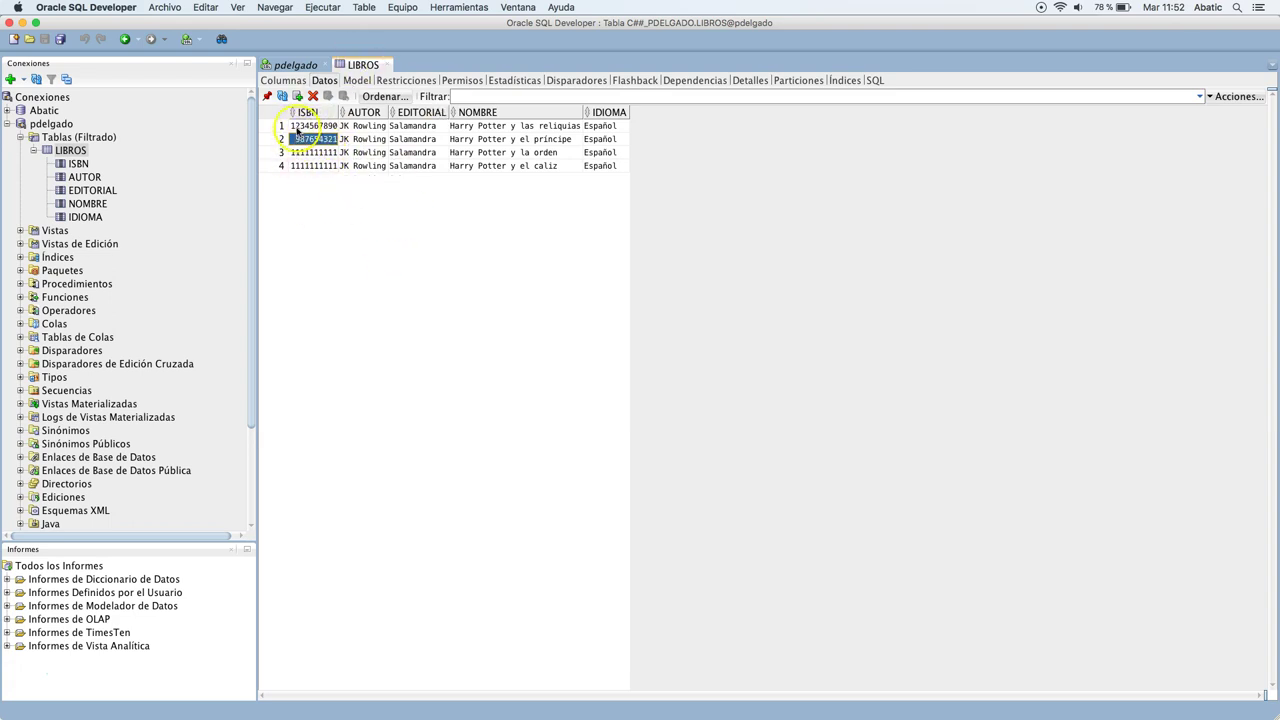
pyautogui.click(545, 212)
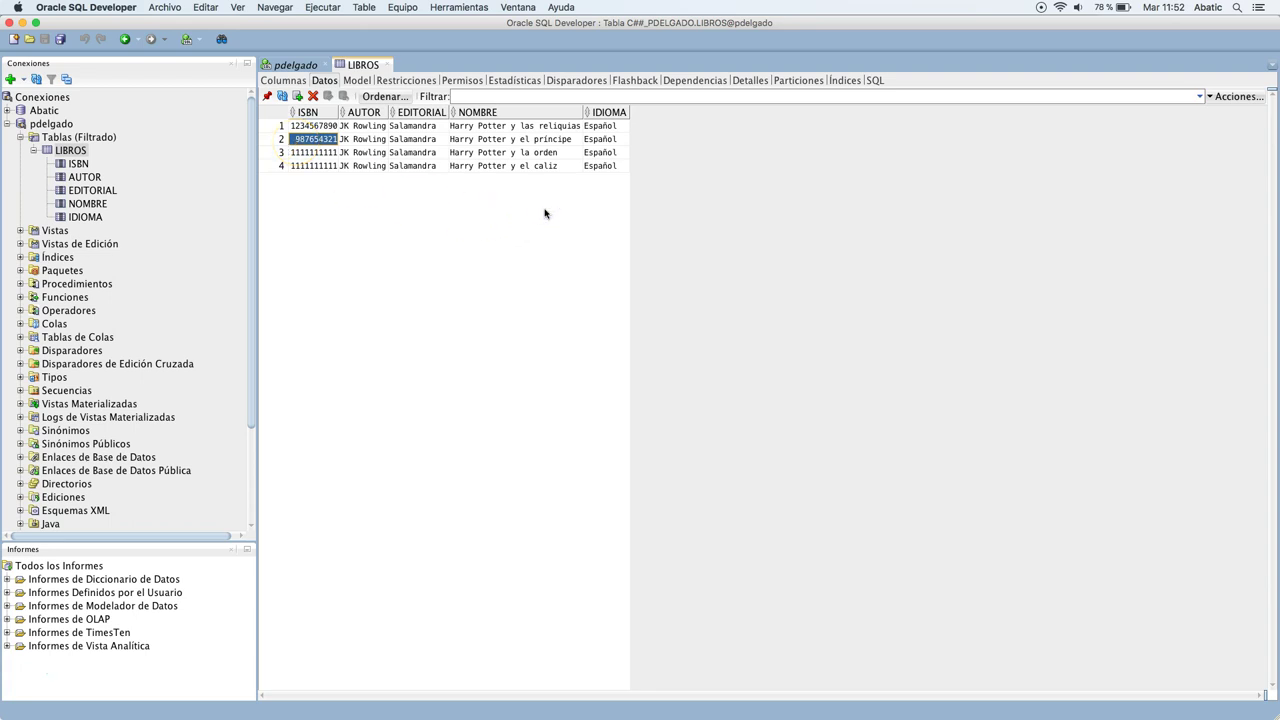